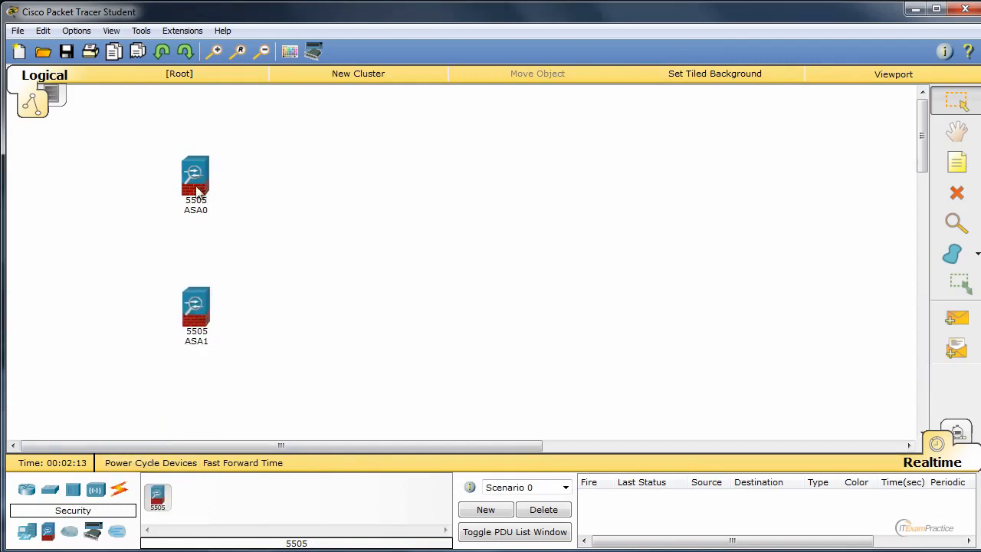
drag(151, 130, 222, 218)
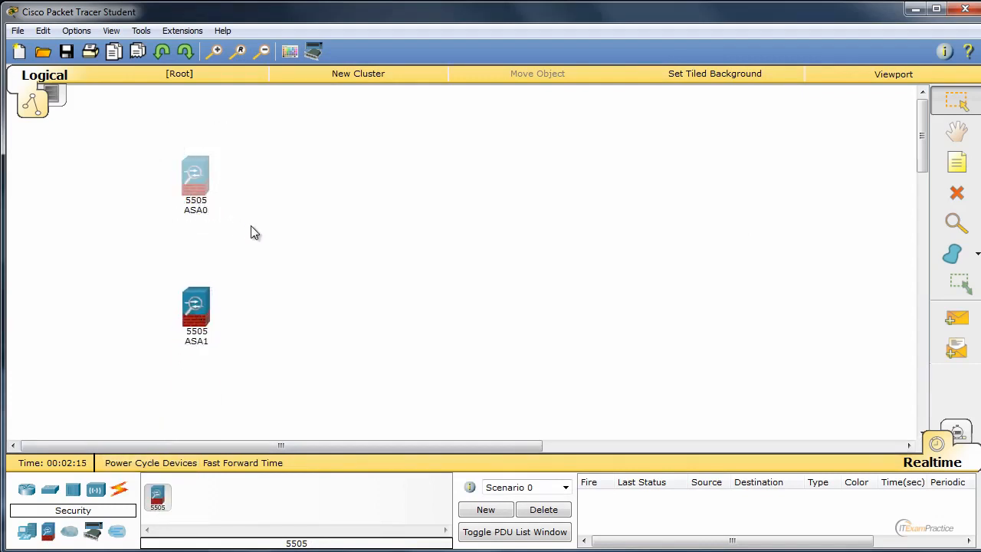
click(238, 228)
drag(141, 281, 257, 380)
click(269, 388)
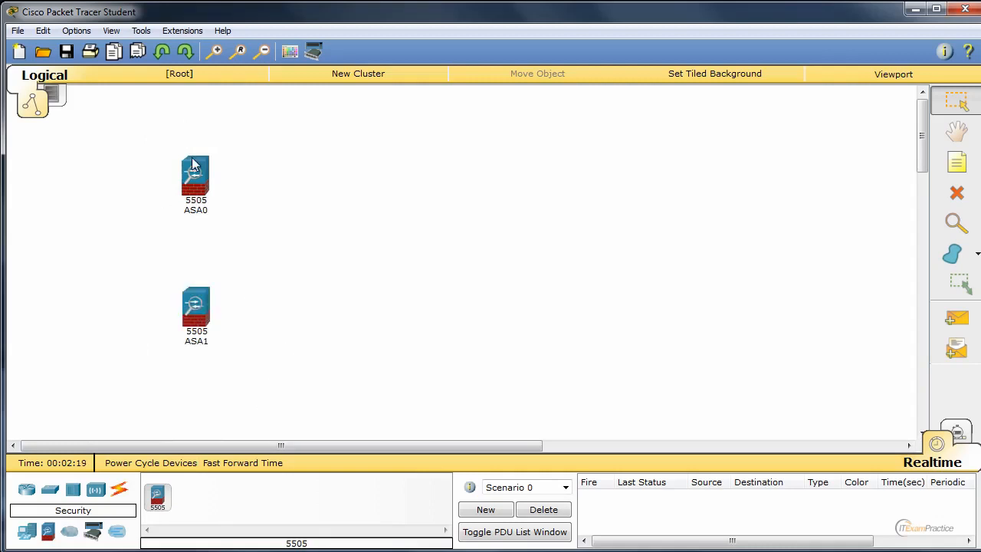
Step: Add a 2960 switch between and beside the two ASA firewalls, and place a generic PC beyond the switch
click(49, 489)
drag(233, 501, 360, 231)
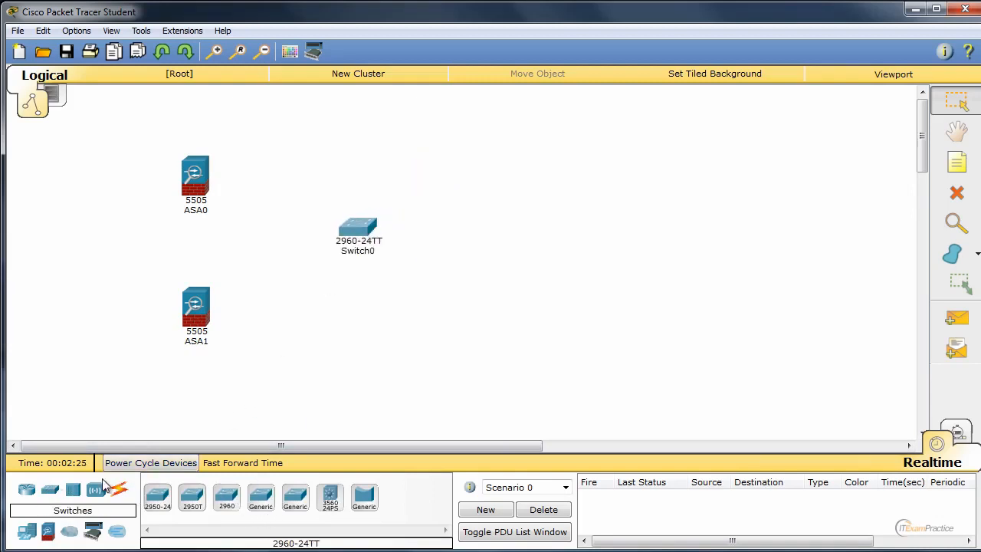
click(28, 533)
drag(158, 497, 541, 174)
Step: Connect ASA0 to FastEthernet0/1 on Switch0 with a copper straight-through cable
click(118, 489)
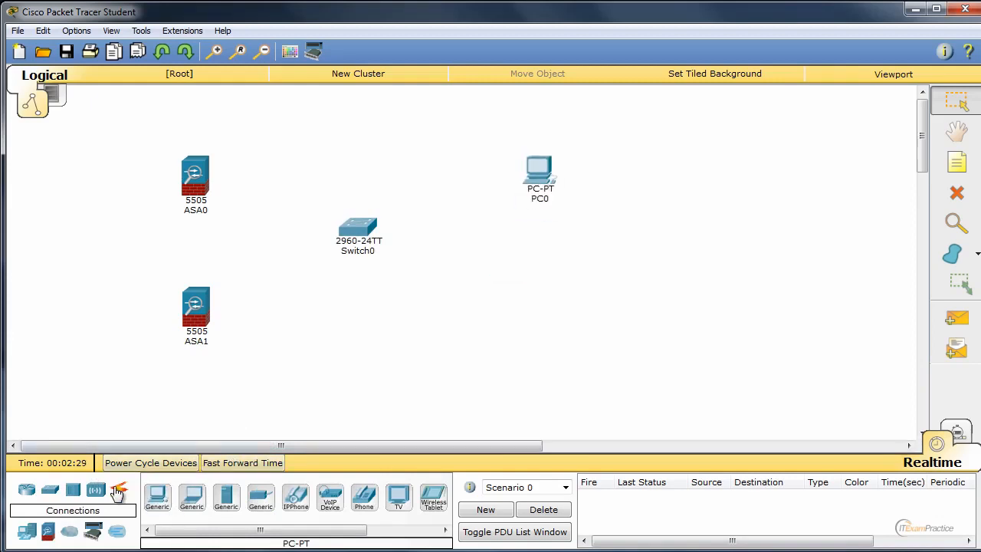
click(221, 498)
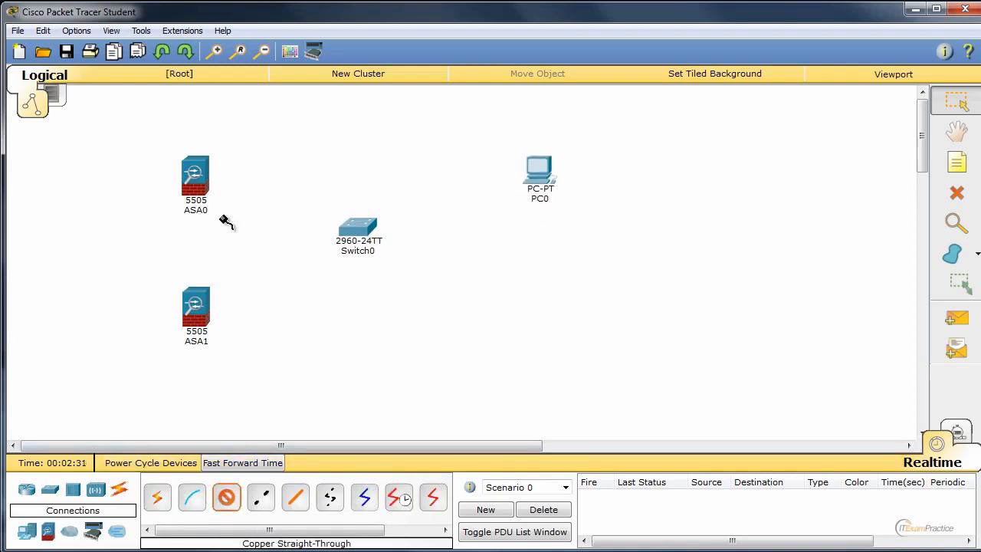
click(204, 174)
click(221, 221)
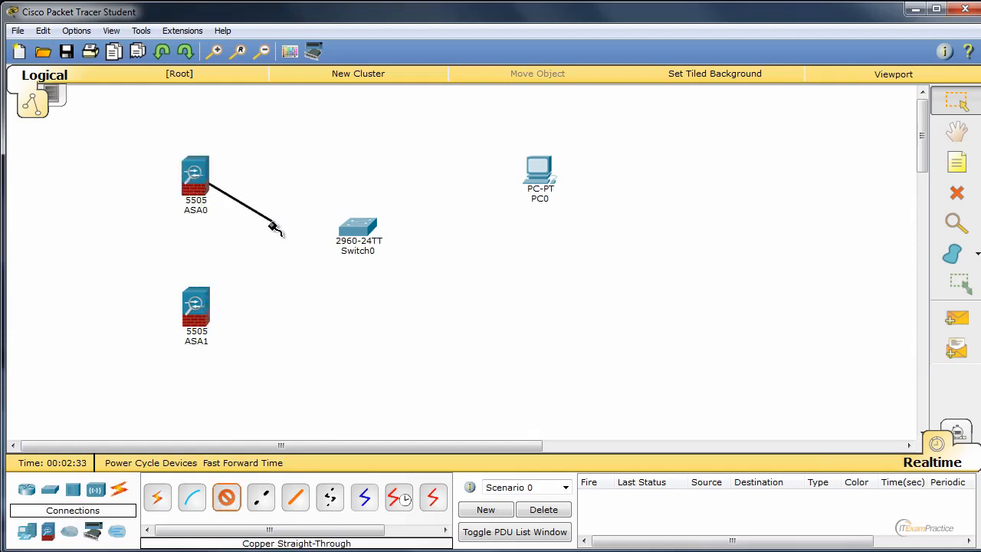
click(355, 228)
click(392, 256)
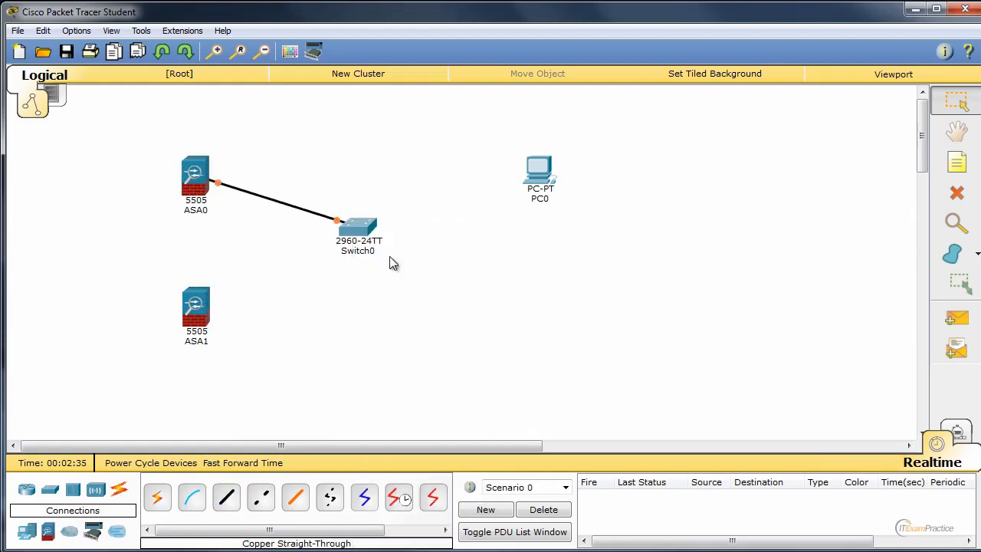
Step: Connect ASA1 to FastEthernet0/2 on Switch0 with a copper straight-through cable
click(224, 505)
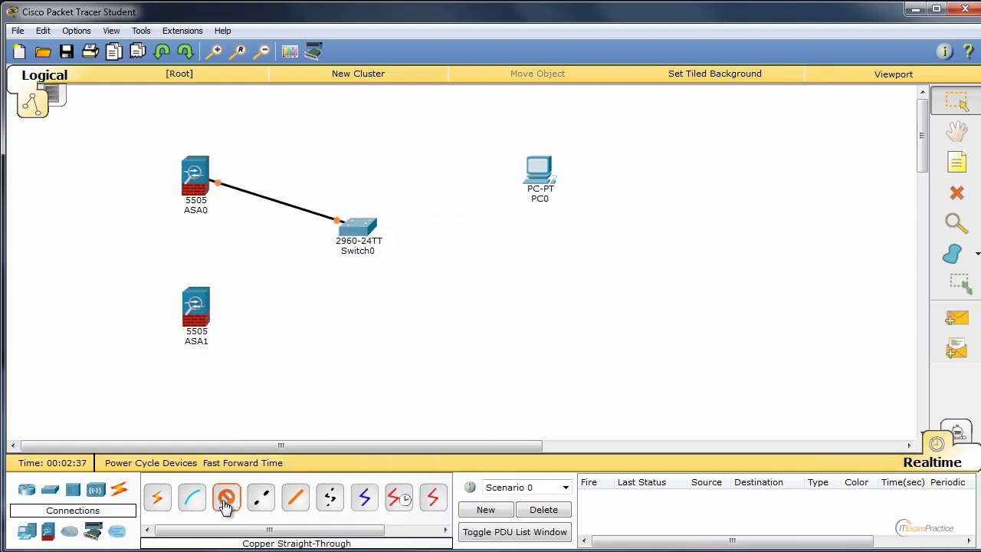
click(197, 298)
click(234, 342)
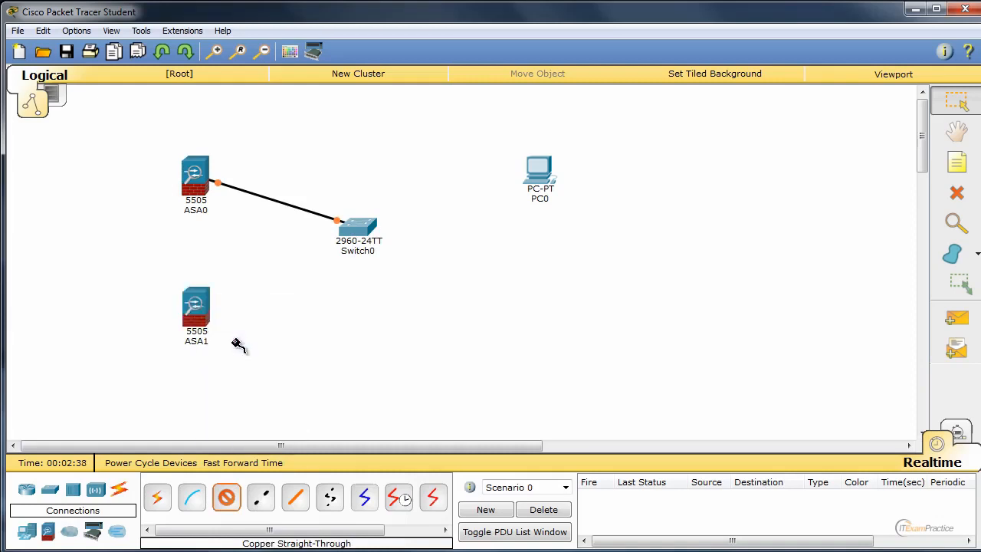
click(357, 230)
click(397, 262)
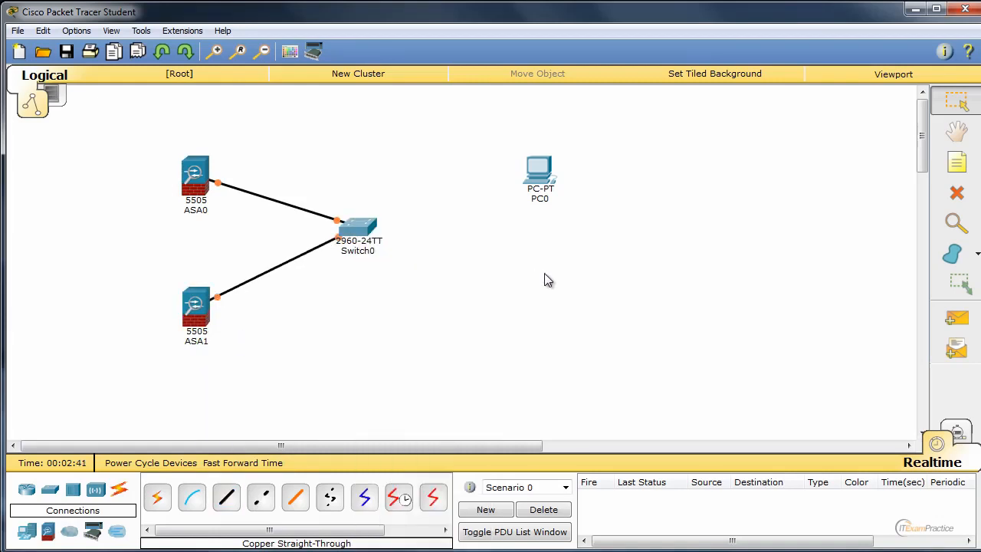
Step: Add the note F0/1 at the switch end of the ASA0 link and F0/2 at the switch end of the ASA1 link
click(960, 165)
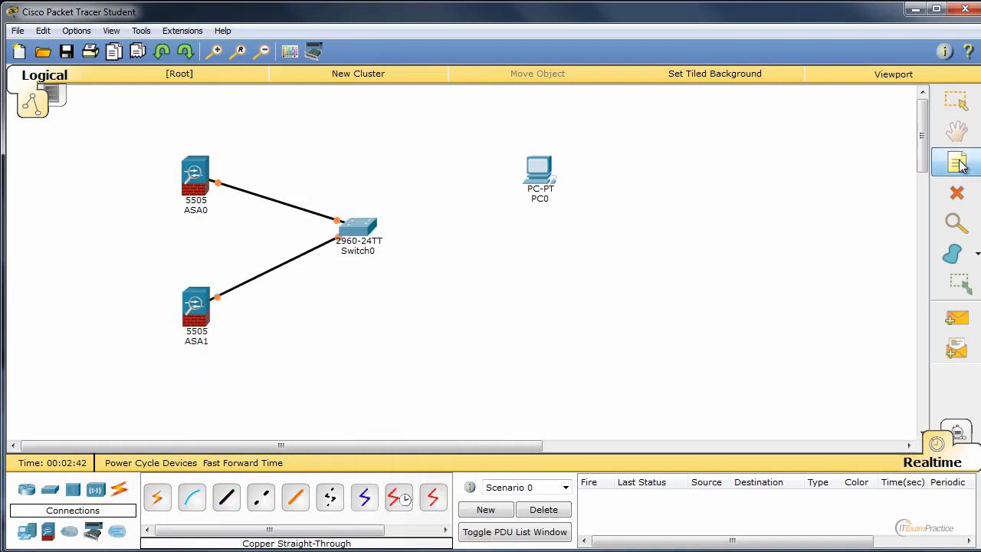
click(310, 196)
text(F0/1)
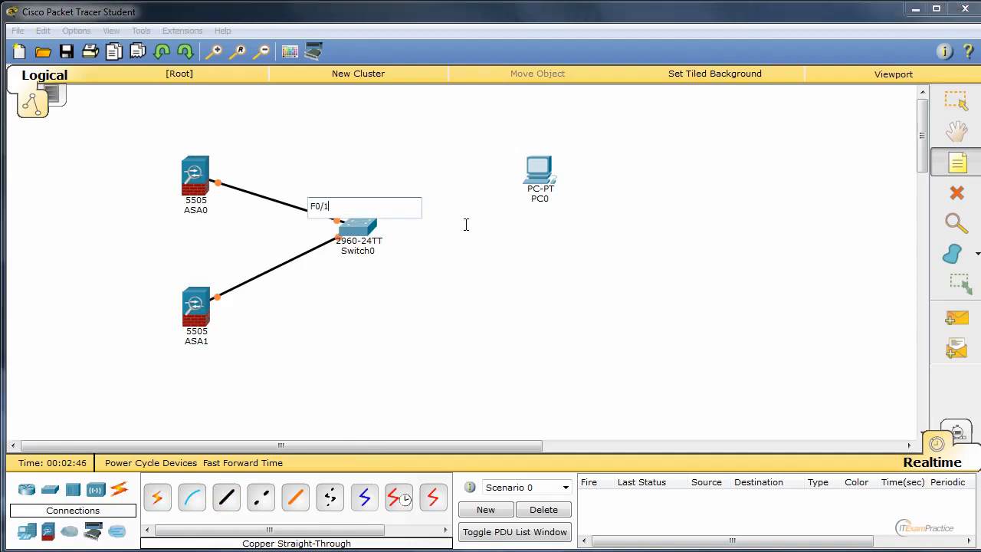
click(466, 224)
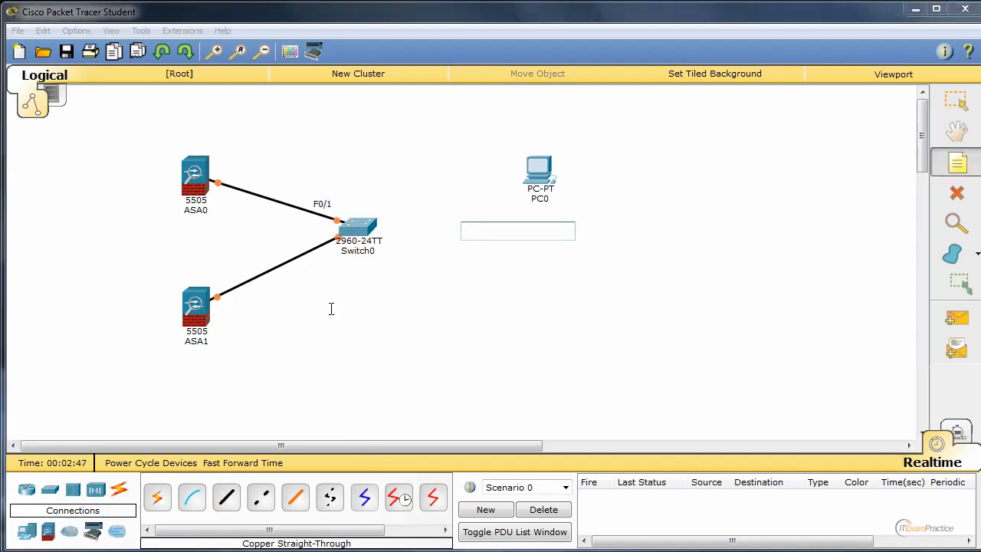
click(329, 264)
text(F0/2)
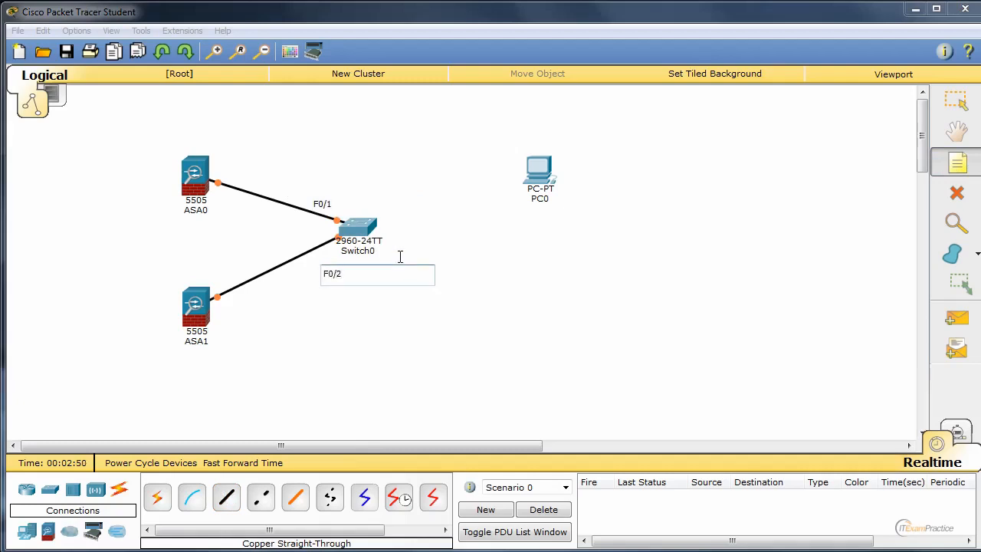
Step: Add the note F0/10 on the PC side of Switch0 and position it just above the switch
click(391, 210)
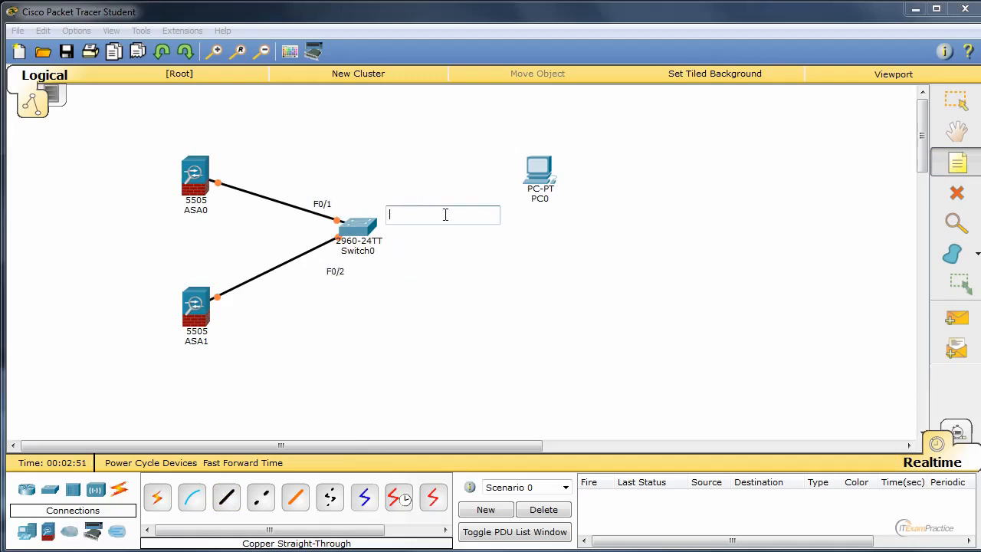
text(F0/3)
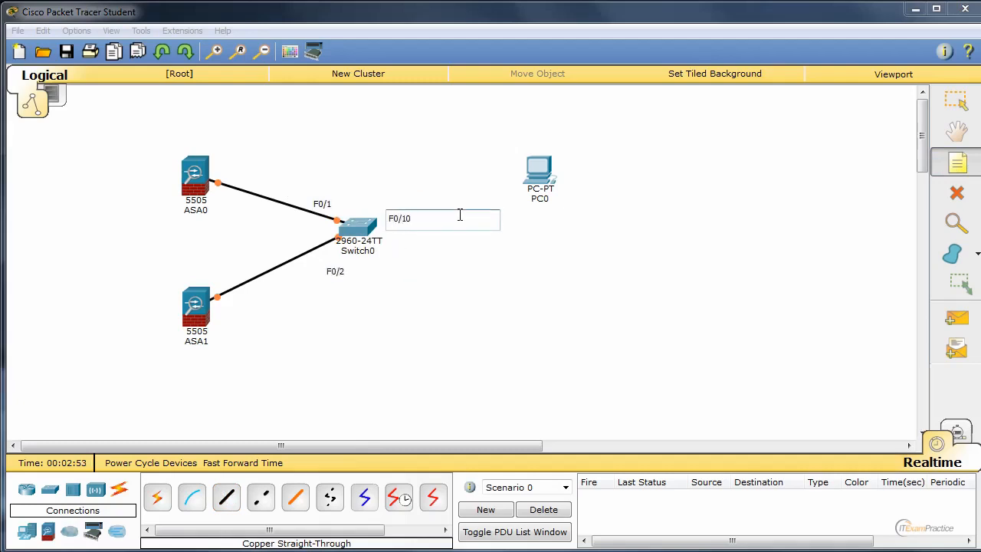
click(456, 271)
click(407, 223)
key(Escape)
drag(394, 217, 396, 214)
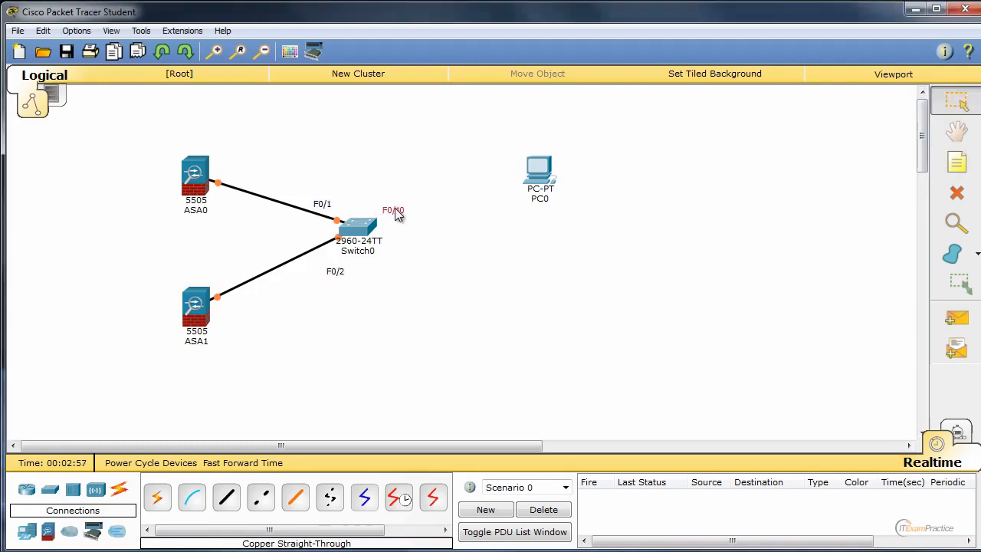
Step: Connect FastEthernet0/10 on Switch0 to FastEthernet0 on PC0 with a copper straight-through cable
click(229, 498)
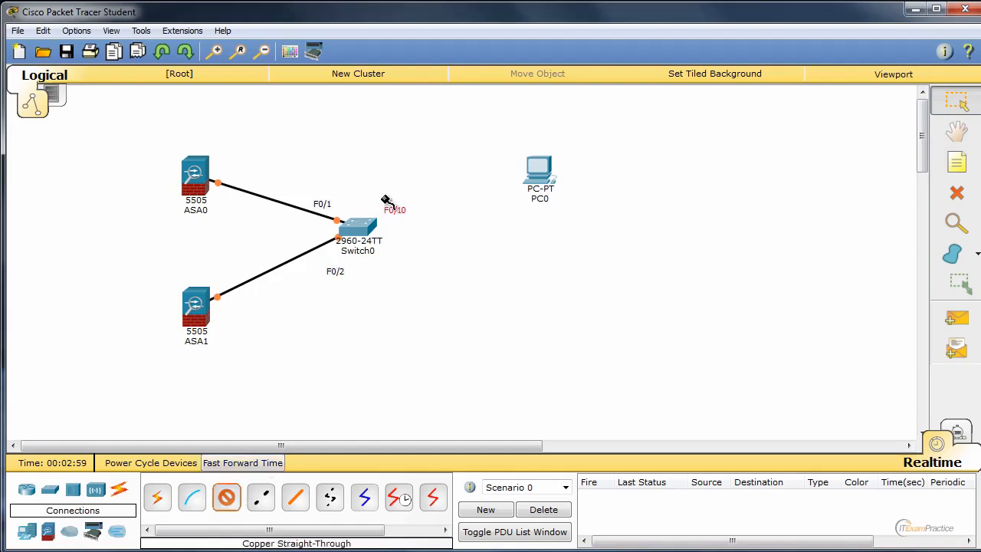
click(368, 225)
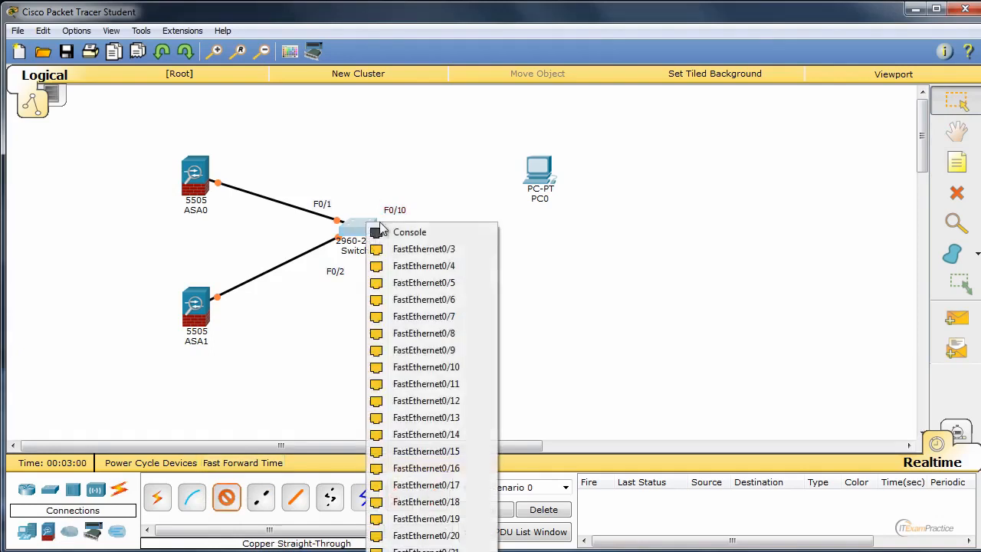
click(458, 368)
click(542, 178)
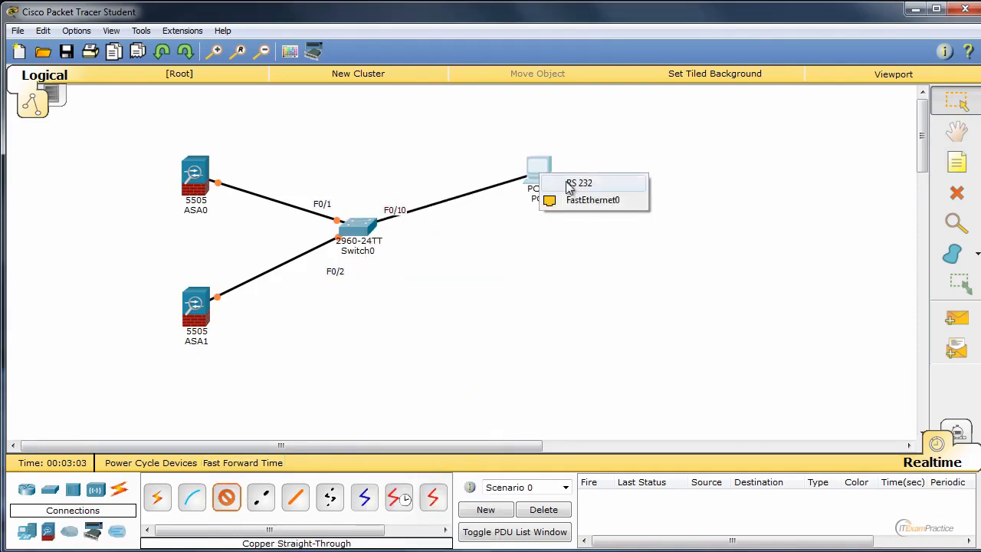
click(587, 200)
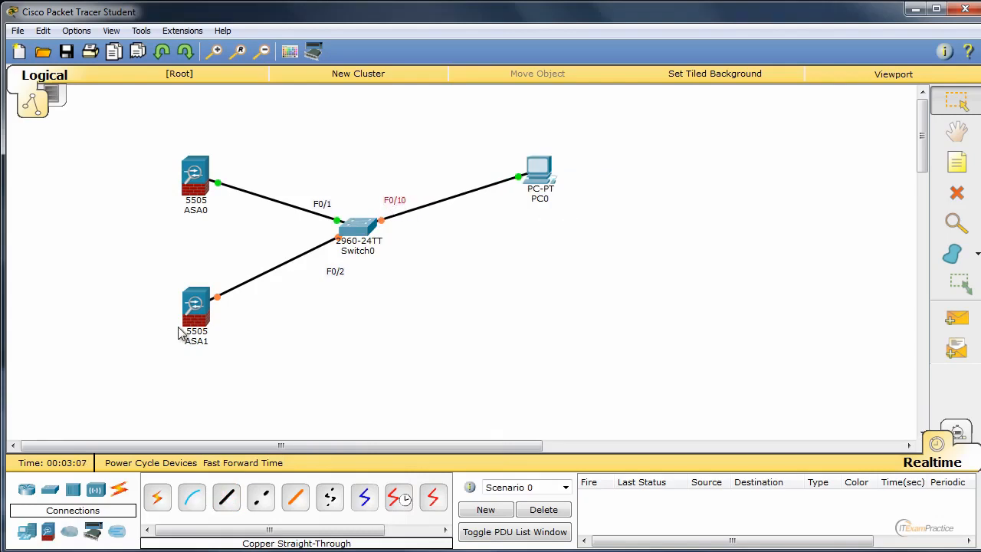
Step: Check the startup output in ASA1's command line interface and close its window
click(197, 311)
click(256, 225)
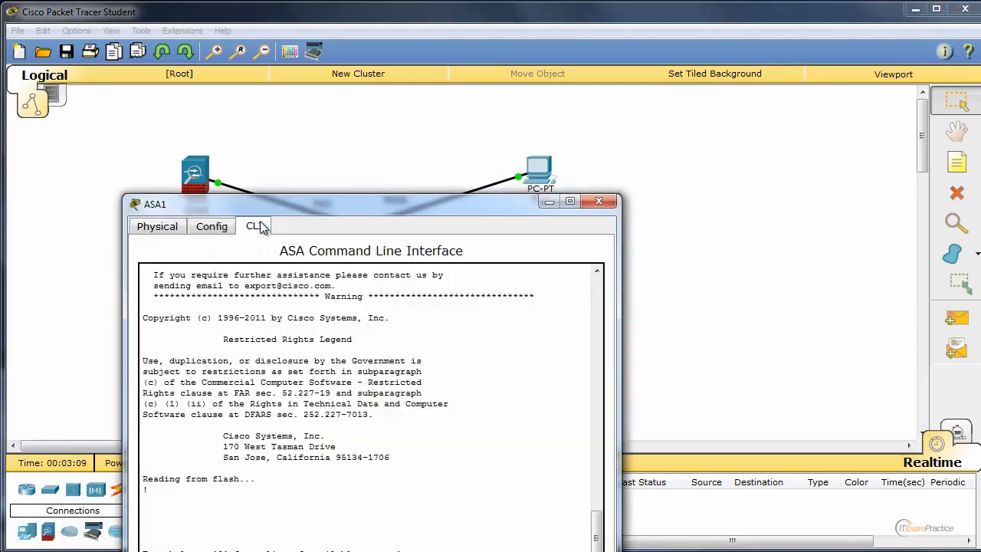
click(607, 202)
click(162, 168)
drag(116, 109, 291, 193)
click(288, 188)
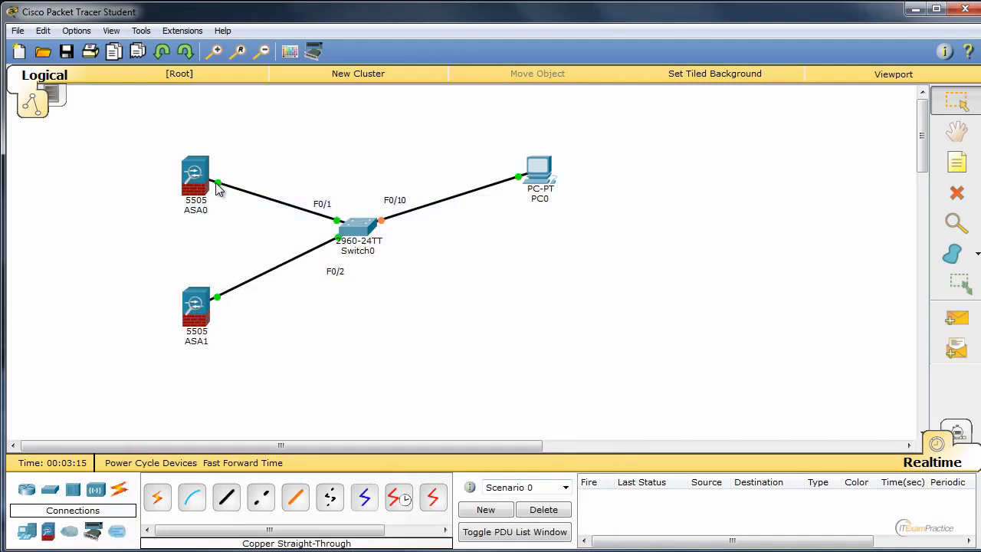
mouse_move(217, 188)
drag(155, 129, 257, 222)
drag(122, 262, 261, 366)
click(331, 362)
Step: Test DHCP addressing in PC0's IP configuration, and return it to static before closing the PC's window
click(547, 177)
drag(397, 204, 804, 110)
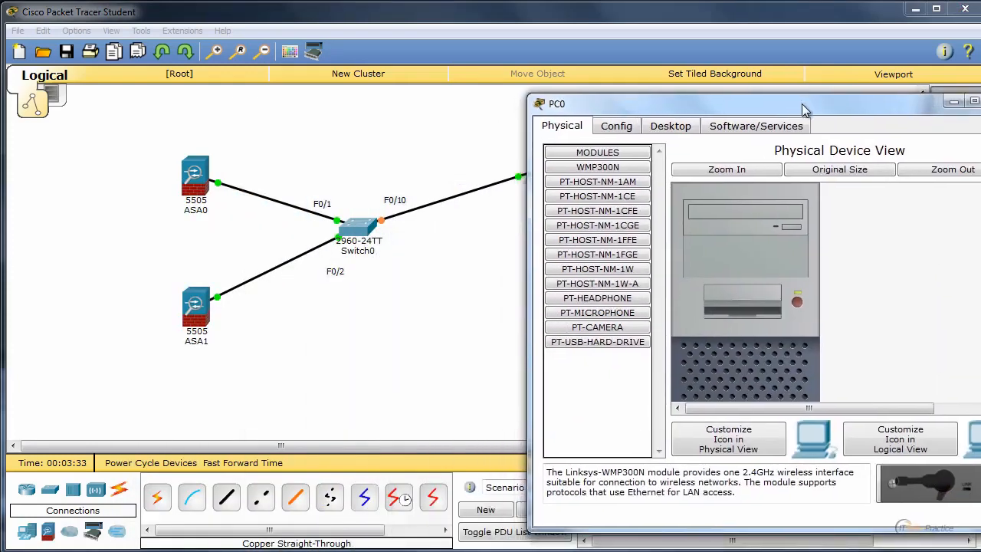
click(630, 128)
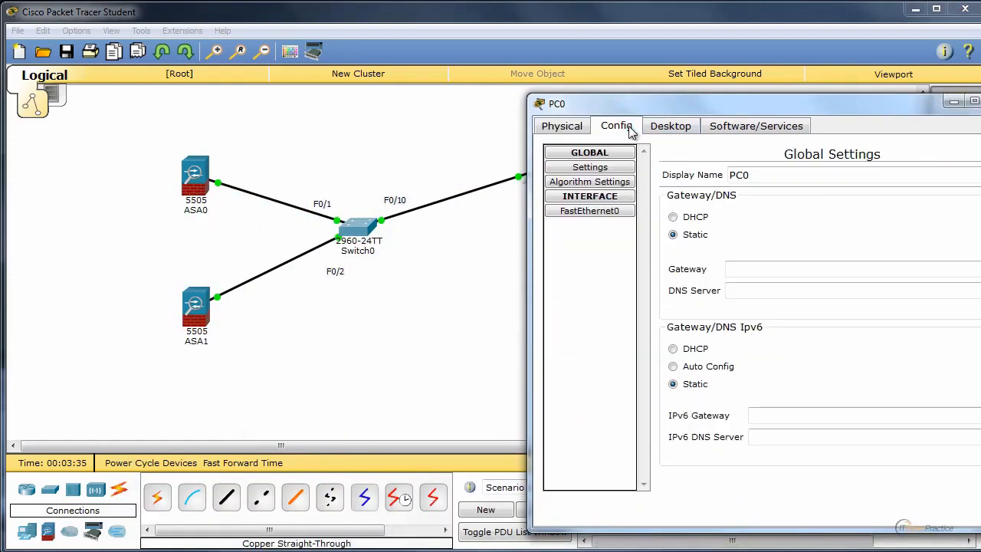
click(660, 128)
click(595, 205)
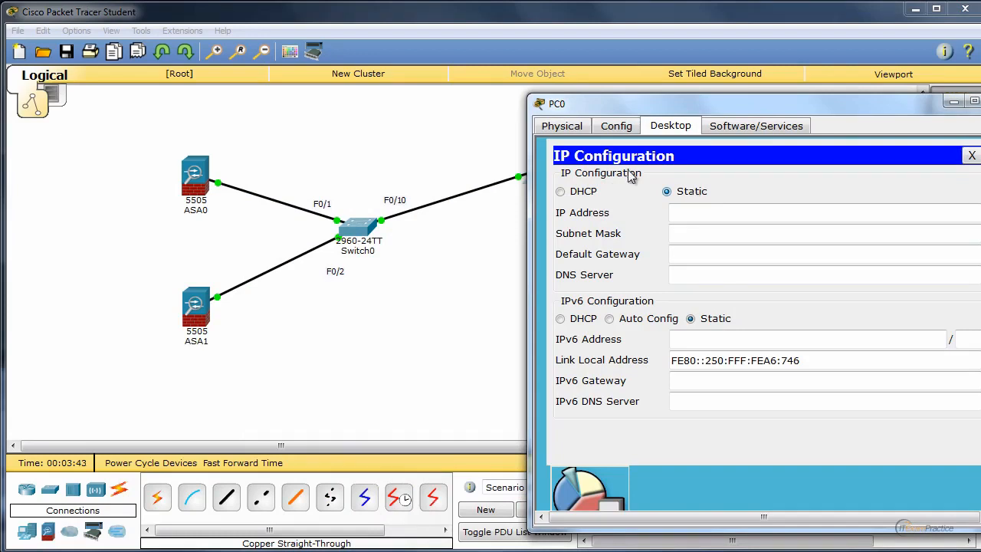
click(562, 193)
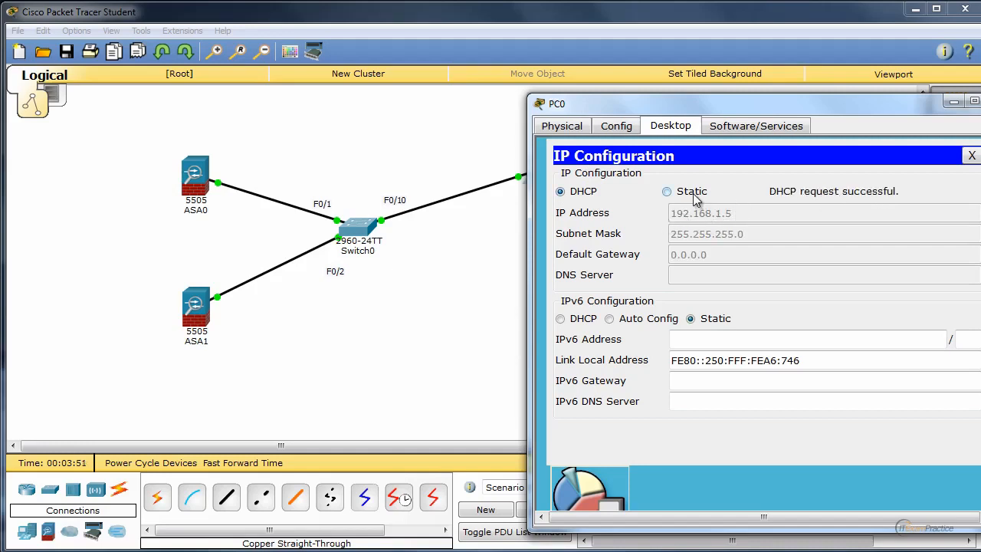
click(667, 192)
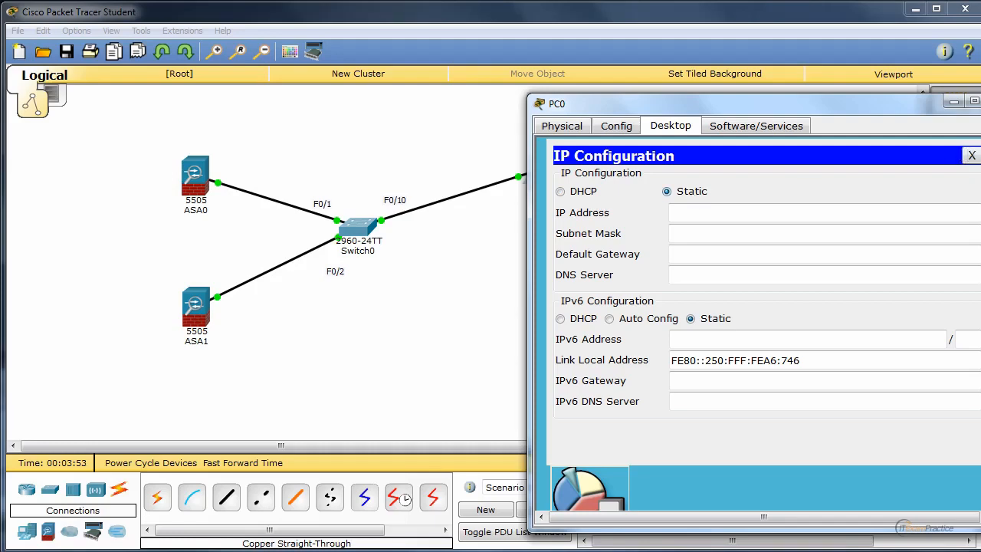
click(980, 102)
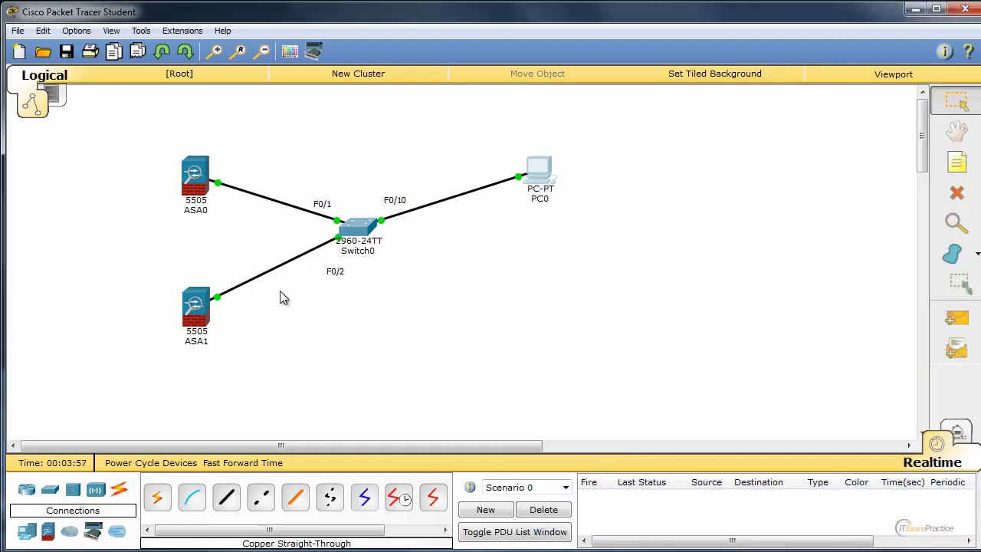
drag(684, 357, 137, 109)
click(452, 333)
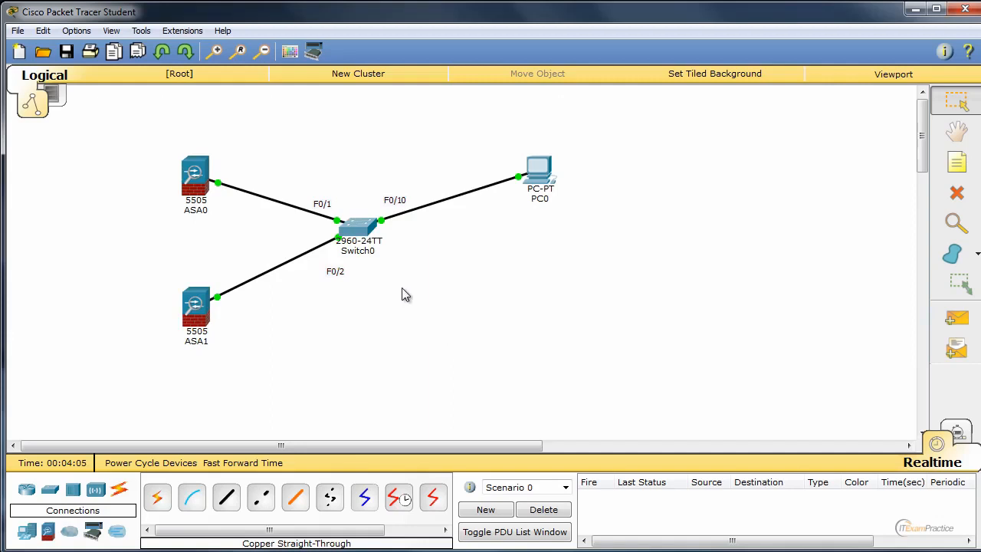
Step: Open Switch0's command line interface and enter global configuration mode with en and conf t
click(358, 226)
drag(357, 201, 502, 198)
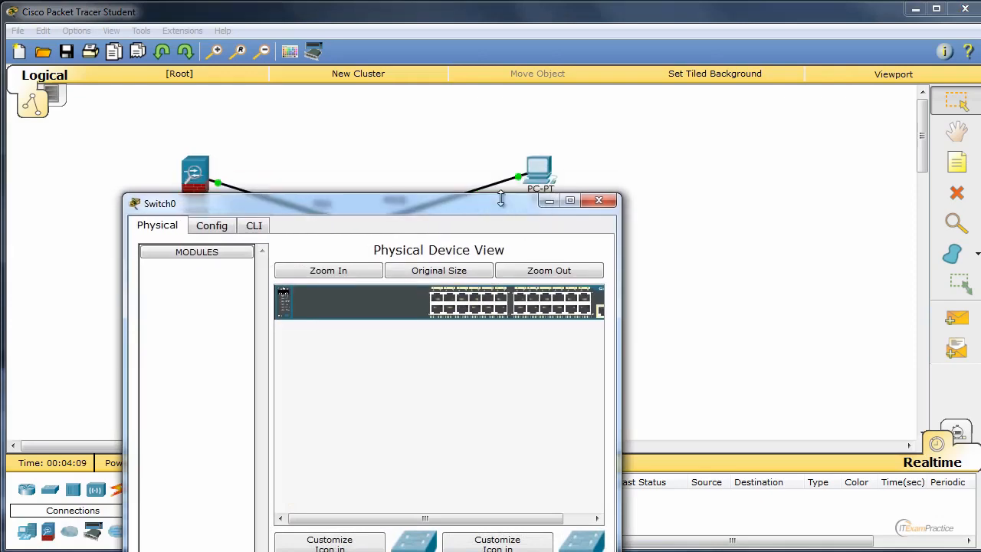
drag(380, 220, 671, 139)
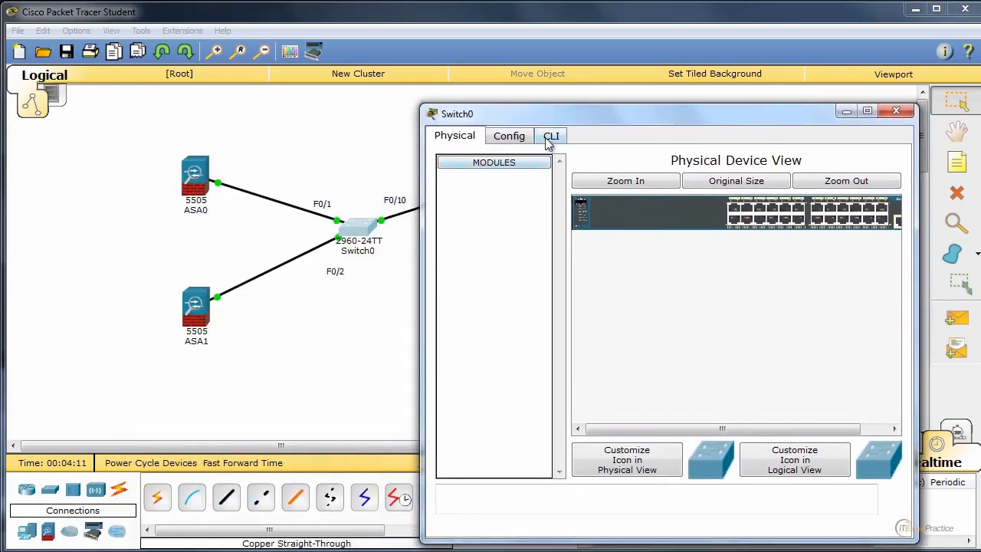
click(551, 136)
key(Return)
key(Return)
key(Return)
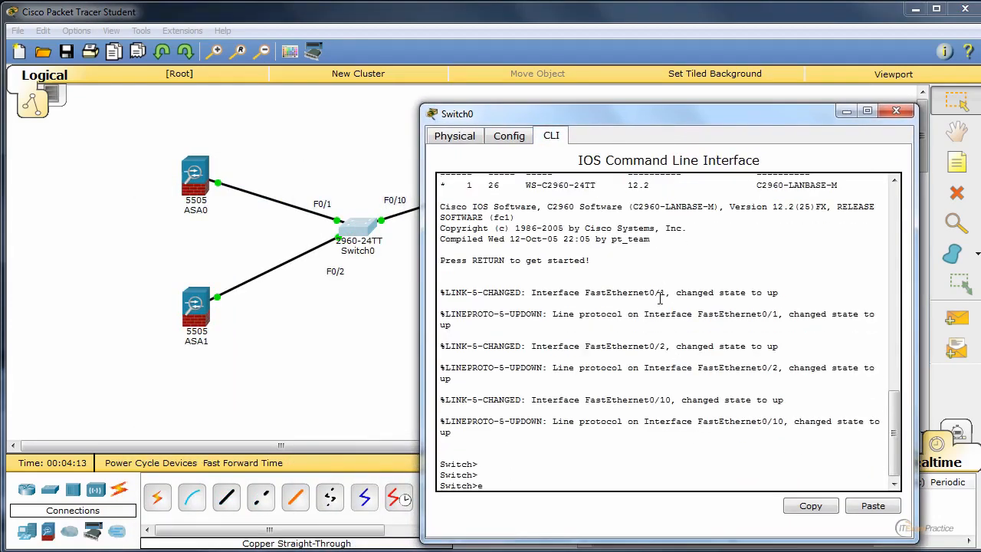
text(en)
key(Return)
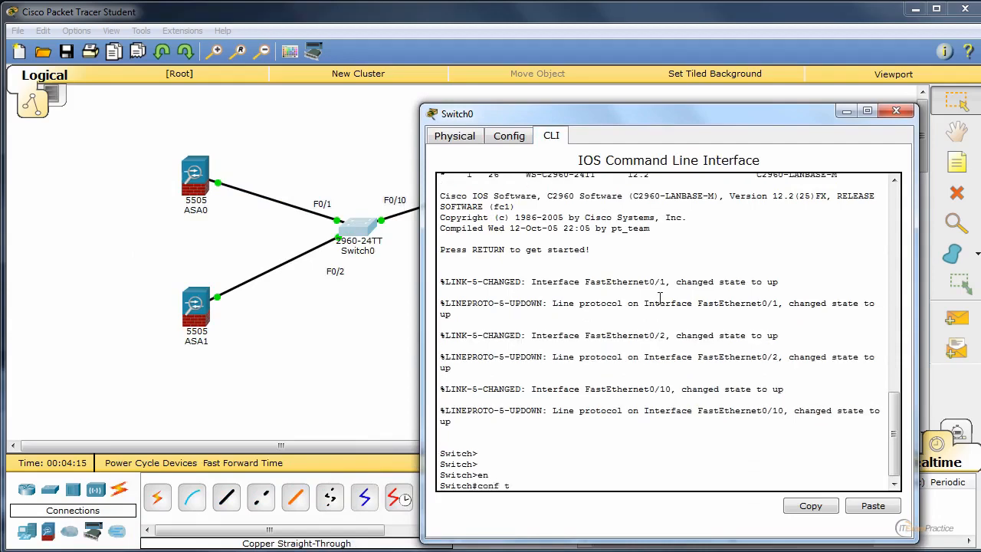
text(conf t)
key(Return)
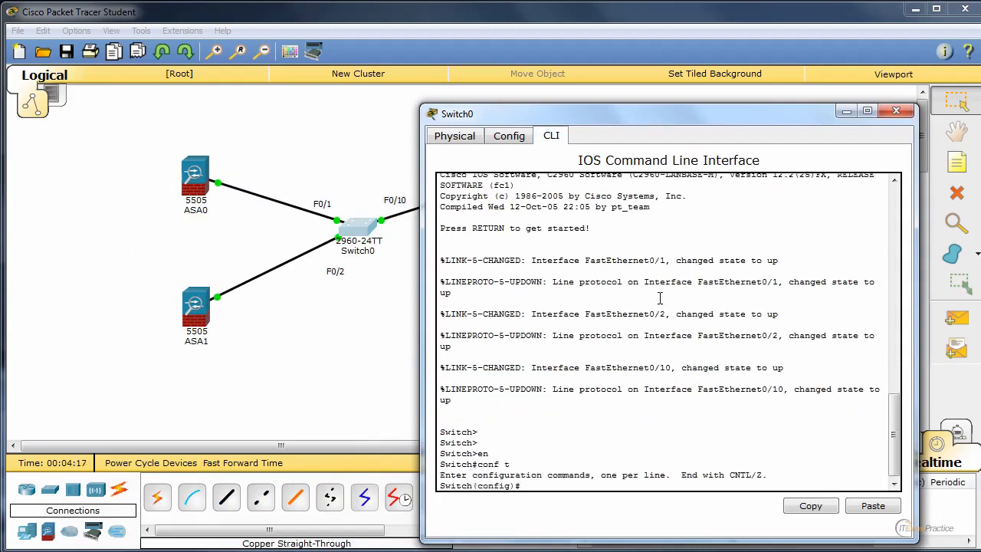
Step: Enable DHCP snooping globally on the switch with ip dhcp snooping, and for VLAN 1 with ip dhcp snooping vlan 1
text(ip dh)
key(Tab)
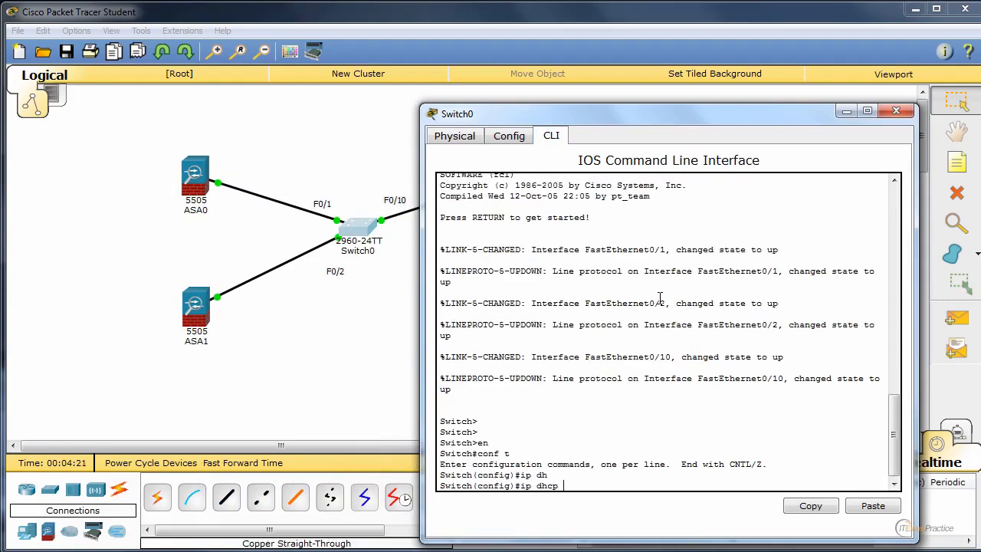
text(sn)
key(Tab)
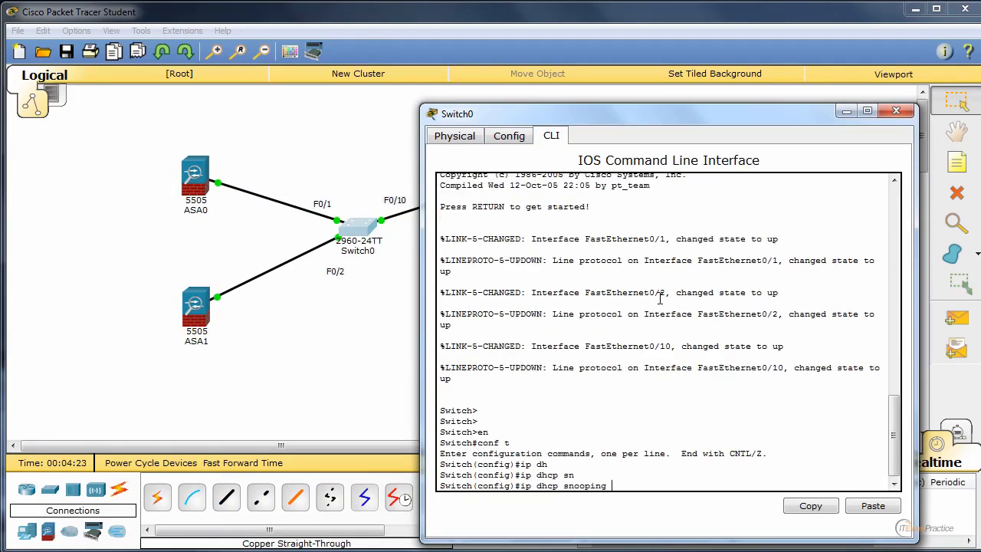
key(Return)
key(Up)
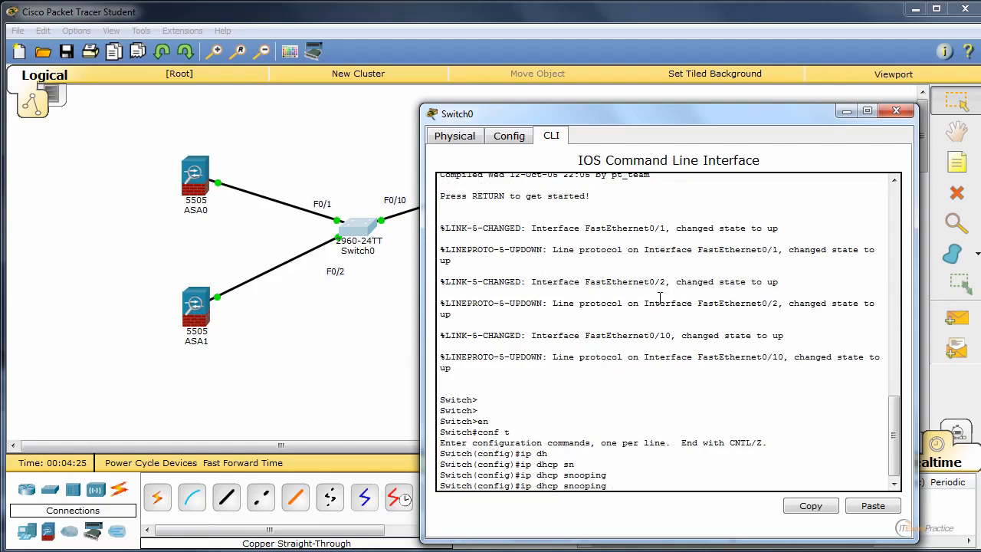
text(vl)
key(Tab)
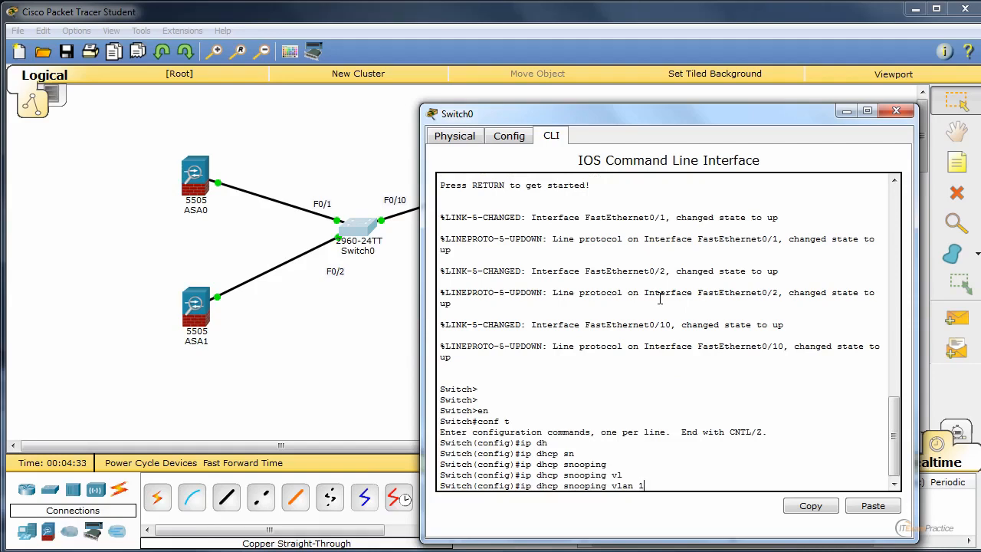
text(1)
key(Return)
Step: Review the switch's VLAN table with do sh vla, then leave configuration mode and close the Switch0 window
text(do sh vla)
key(Return)
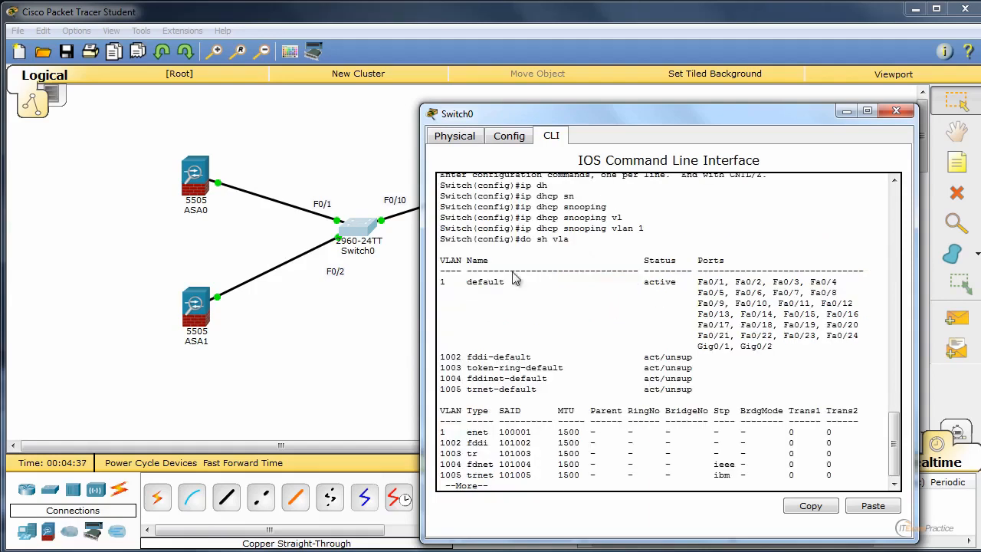
drag(462, 282, 815, 349)
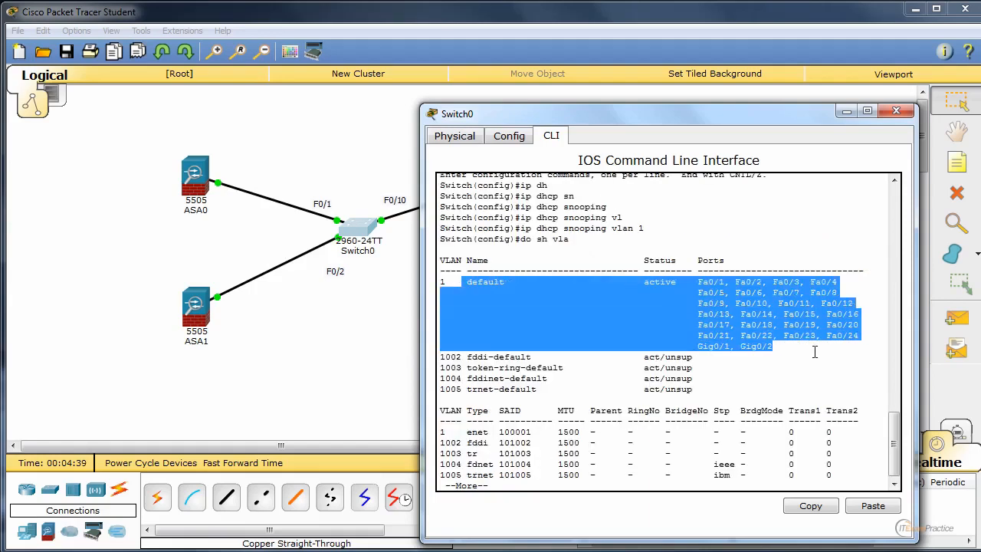
click(814, 351)
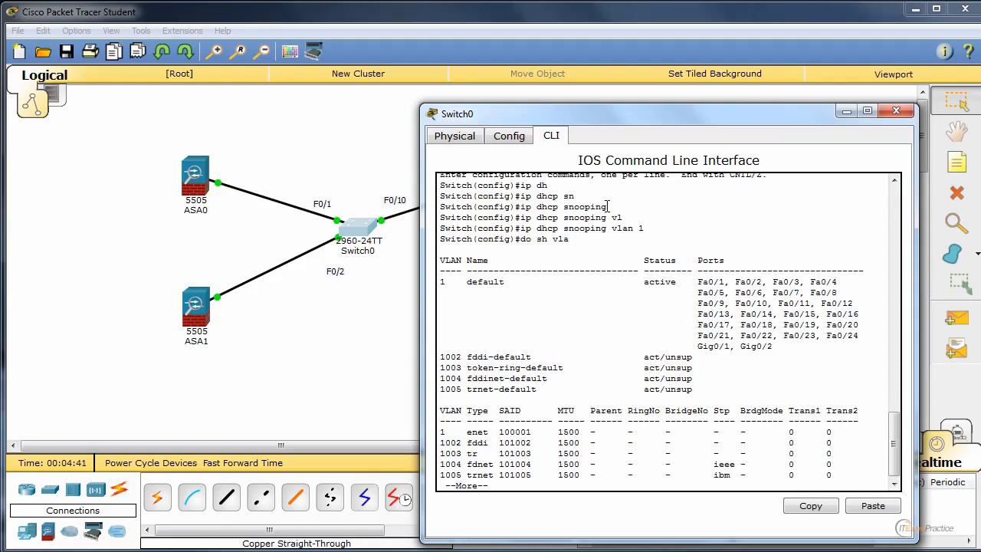
drag(608, 207, 499, 207)
drag(657, 228, 525, 228)
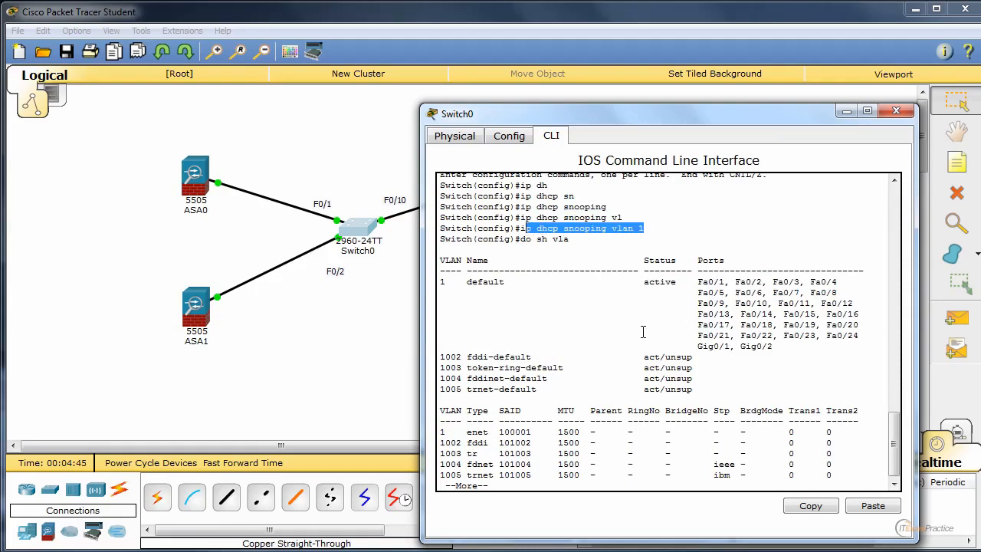
key(space)
key(ctrl+z)
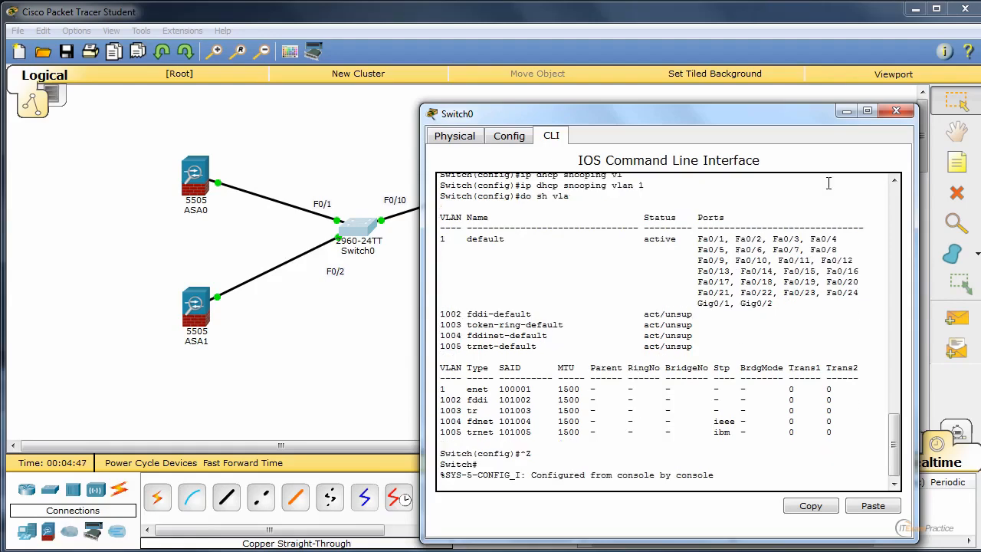
click(895, 111)
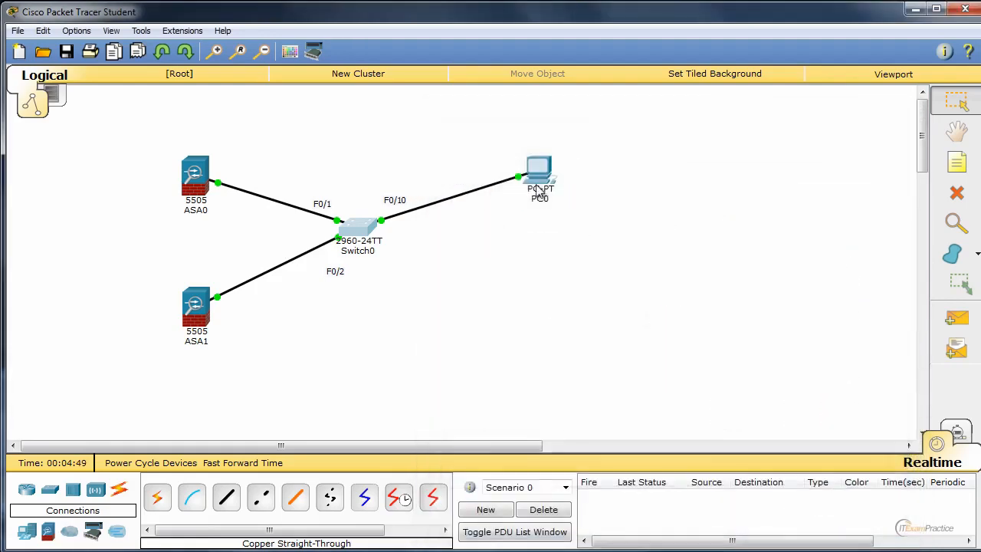
Step: Switch PC0's IPv4 configuration to DHCP and close the PC's window
click(541, 170)
drag(366, 209, 770, 123)
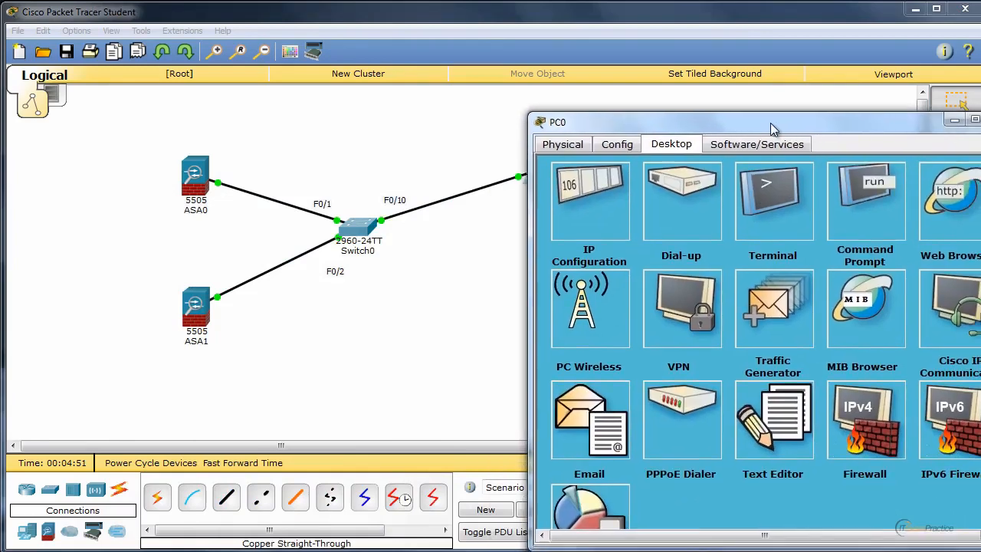
click(620, 183)
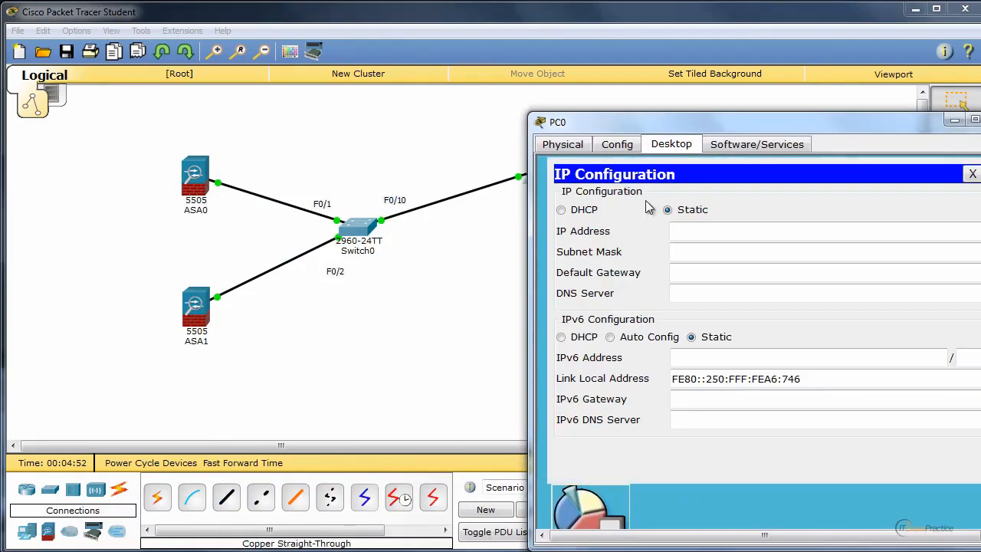
click(582, 211)
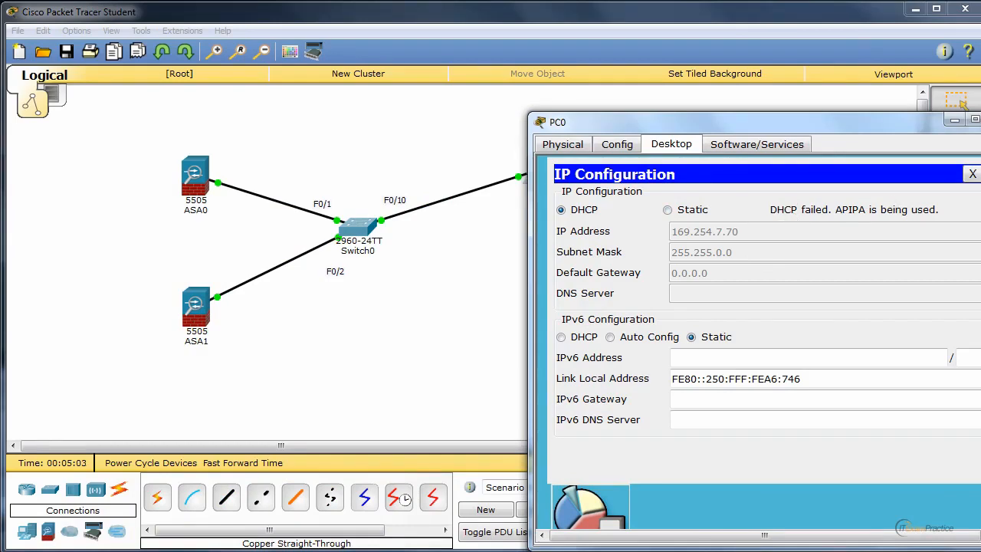
click(980, 119)
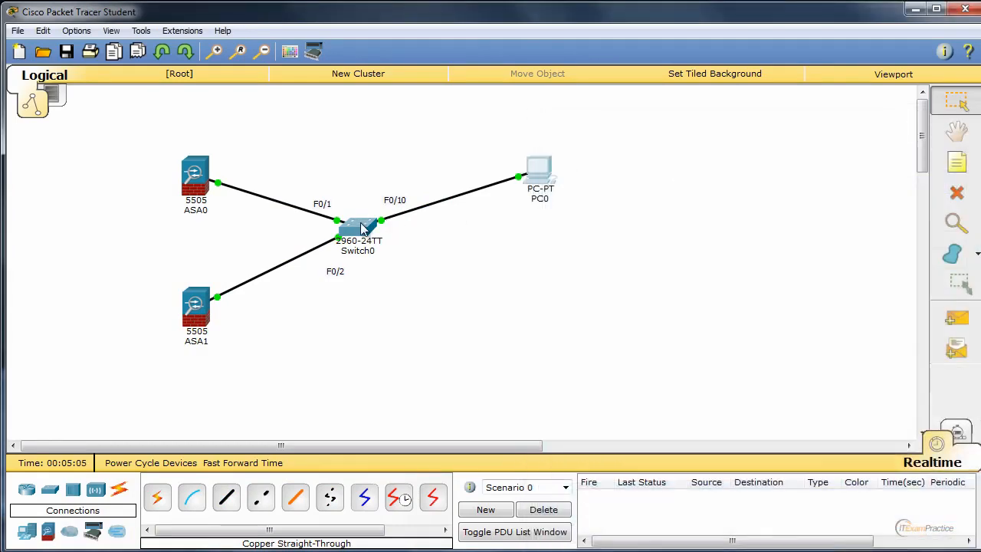
drag(282, 166, 342, 216)
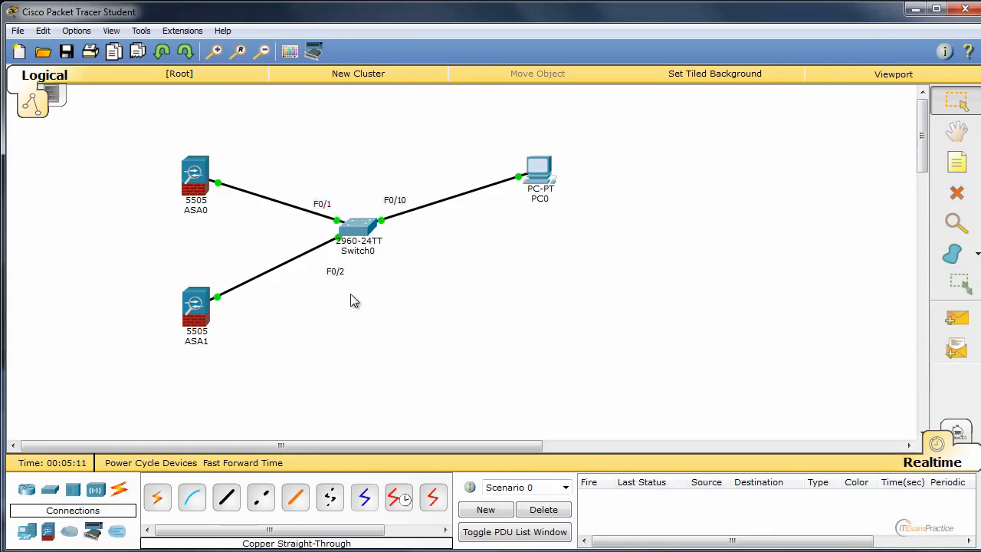
drag(147, 138, 277, 250)
Step: Open Switch0's command line interface and enter interface configuration for f0/1 from global configuration mode
drag(279, 160, 660, 123)
click(360, 226)
key(Return)
key(Return)
key(Return)
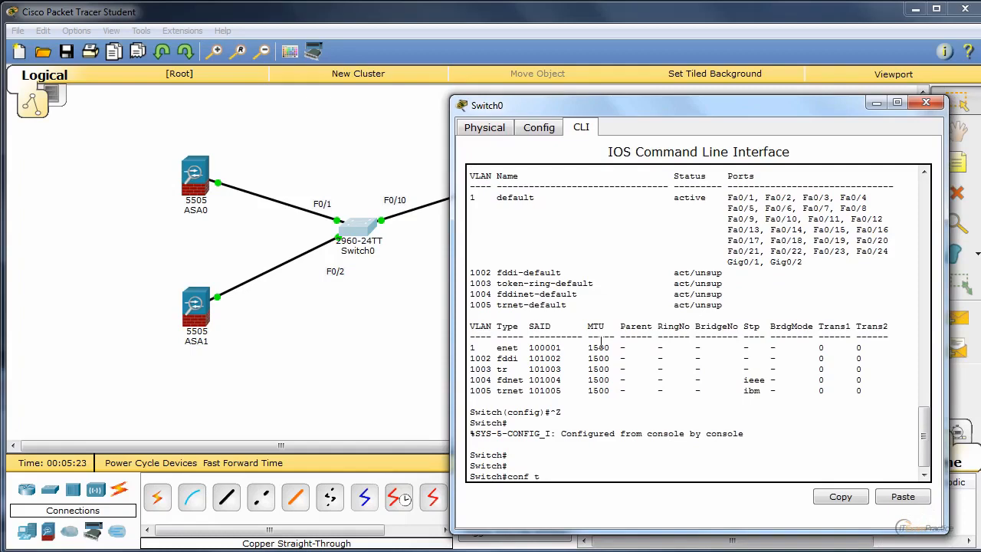
text(conf t)
key(Return)
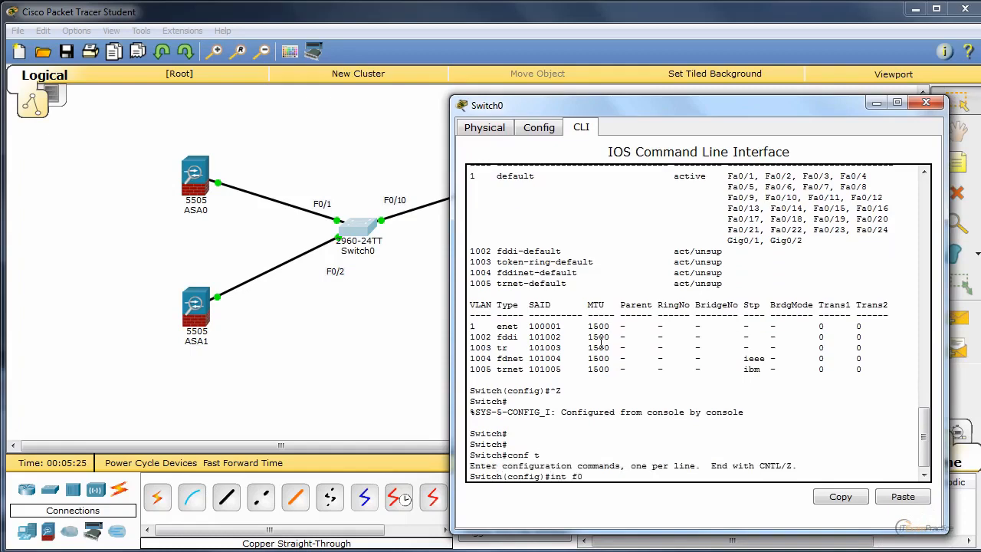
text(int f0/1)
key(Return)
Step: Make f0/1 a trusted port with ip dhcp snooping trust, exit configuration mode and close the Switch0 window
text(ip dh)
key(Tab)
text(sn)
key(Tab)
text(tr)
key(Tab)
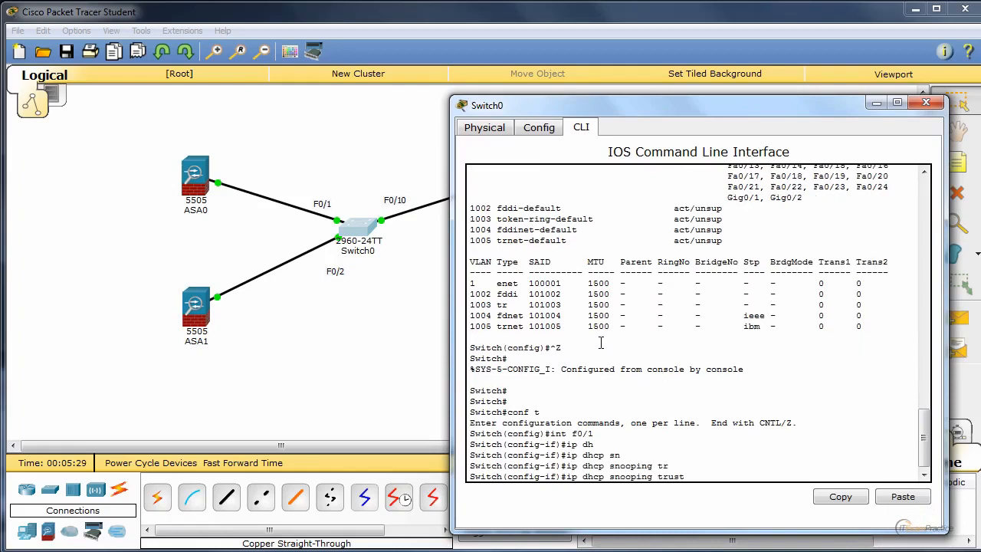
key(Return)
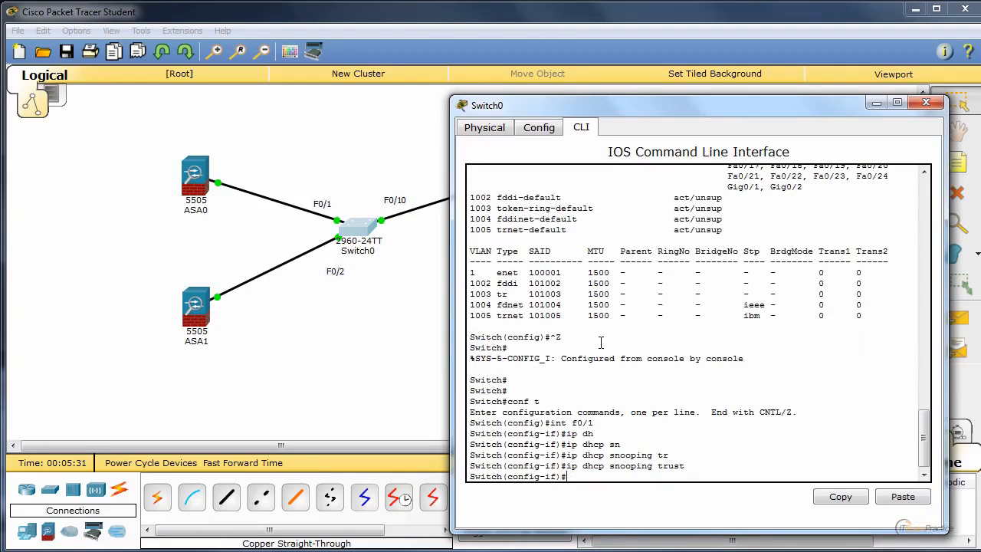
key(ctrl+z)
key(Return)
key(Return)
key(Return)
key(Return)
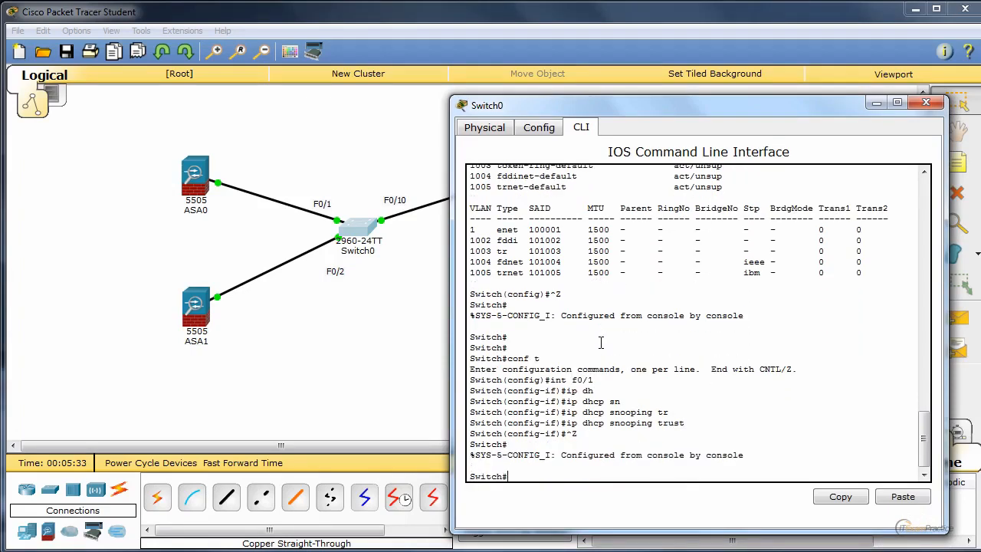
click(926, 102)
Step: Check the DHCP result in PC0's IP configuration and close the PC's window
click(540, 169)
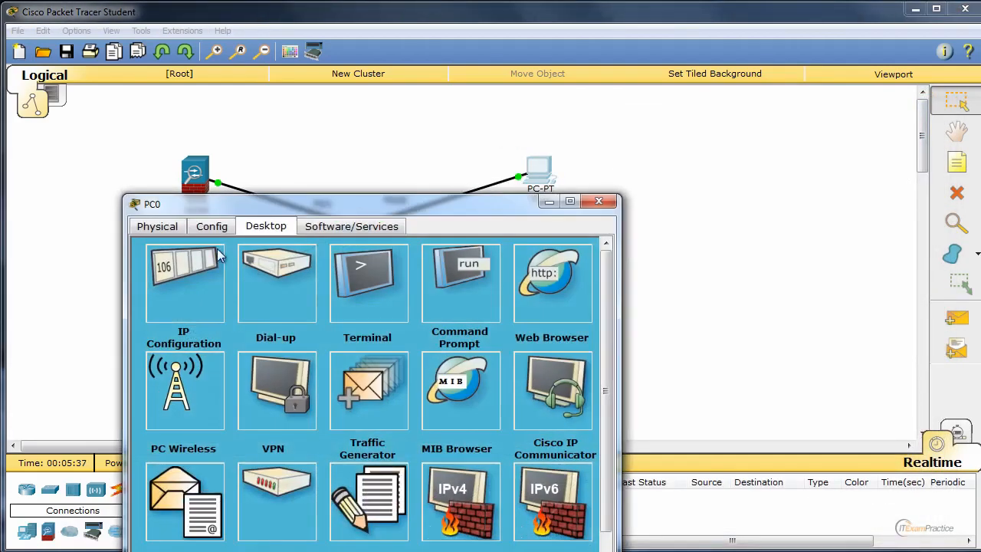
click(195, 278)
drag(271, 204, 620, 91)
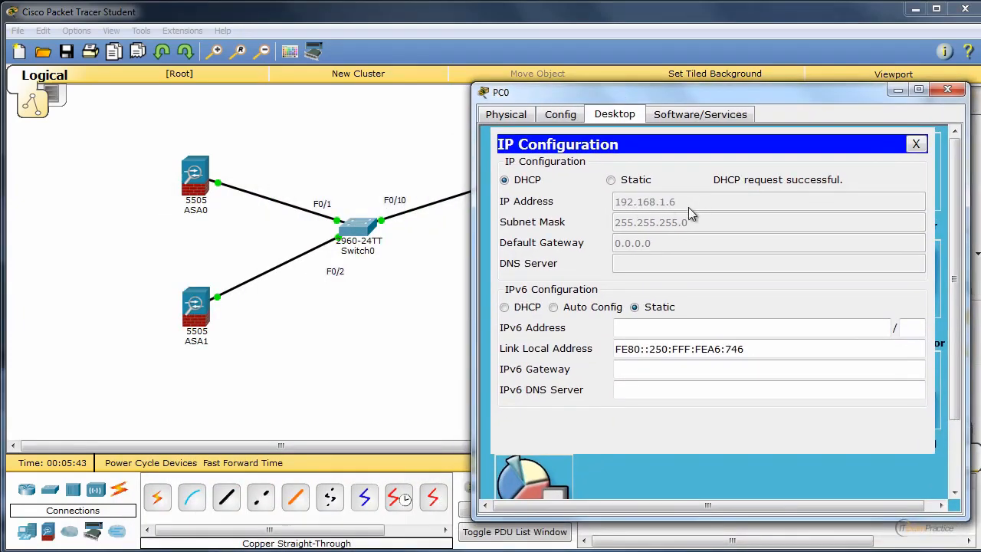
click(948, 92)
Step: Display Switch0's bindings with sh ip dhcp snooping binding and examine the MAC and IP addresses of the entry
click(364, 232)
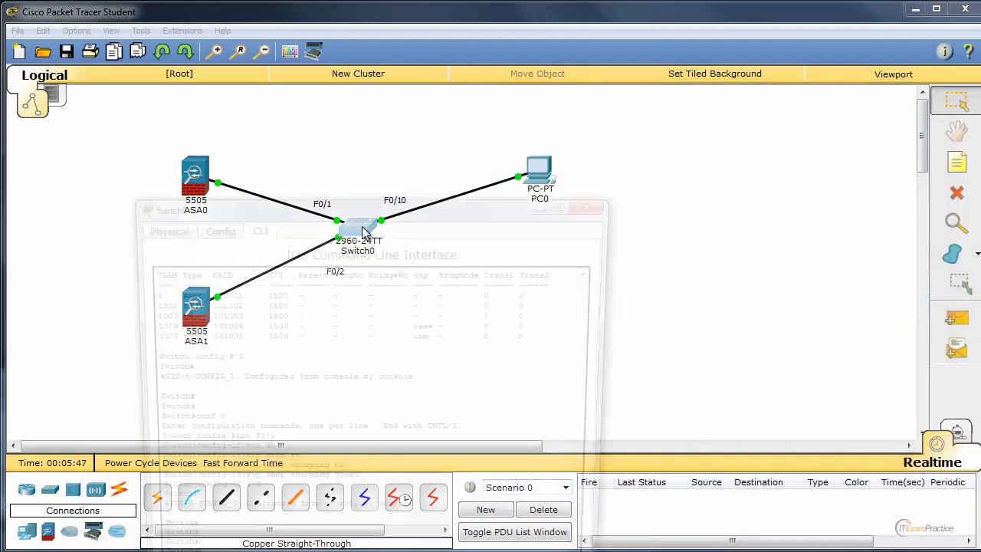
drag(355, 210, 655, 107)
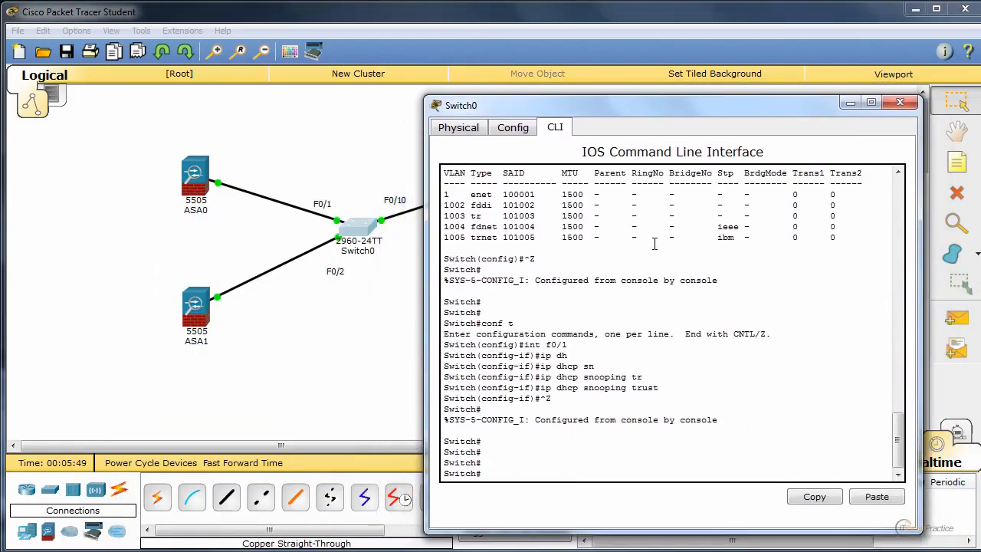
text(sh ip dj)
key(Tab)
text(h)
key(Tab)
text(sn)
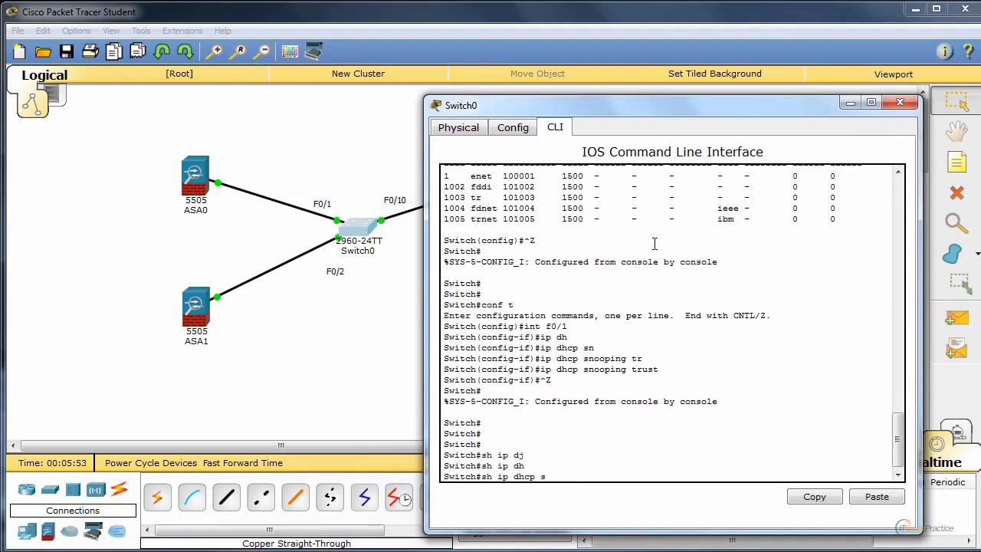
key(Tab)
text(bi)
key(Tab)
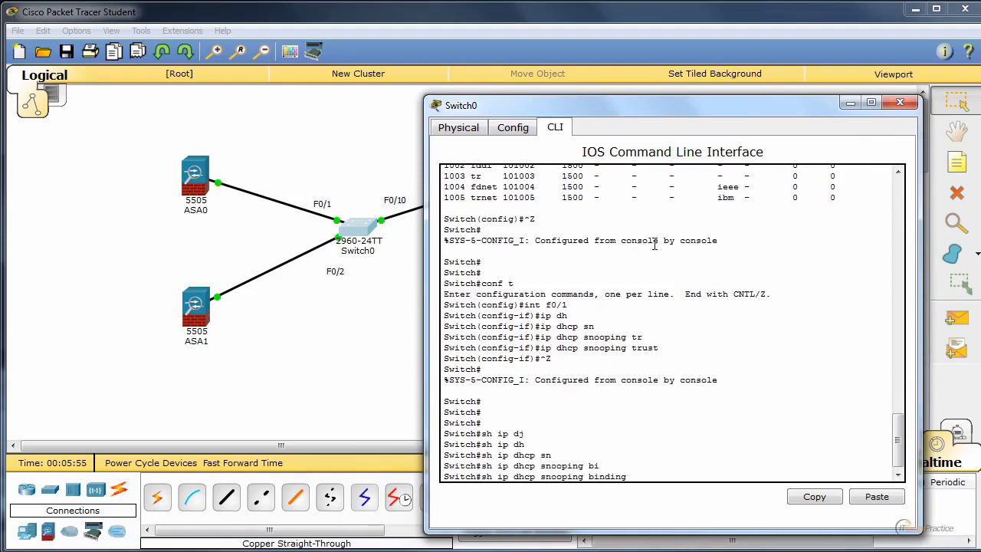
key(Return)
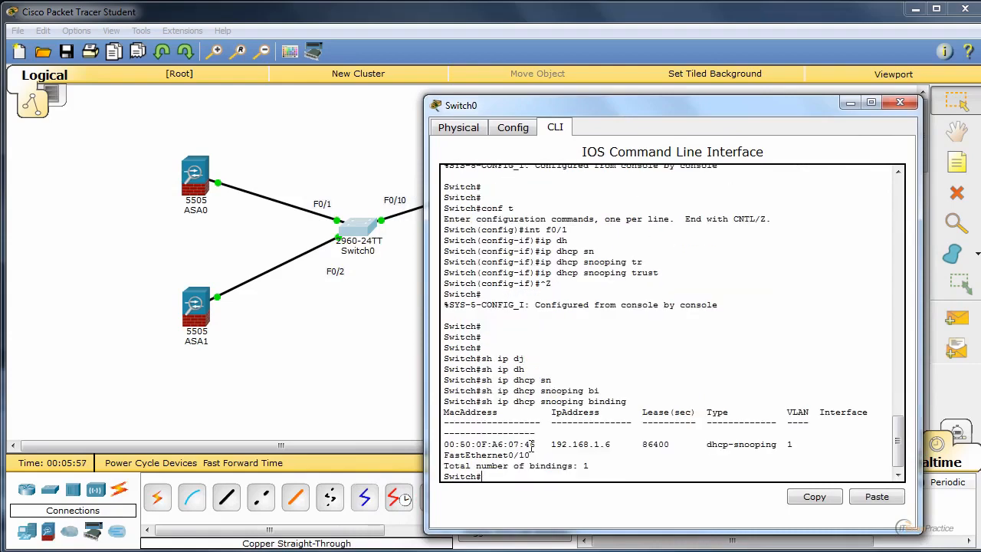
drag(536, 445, 444, 444)
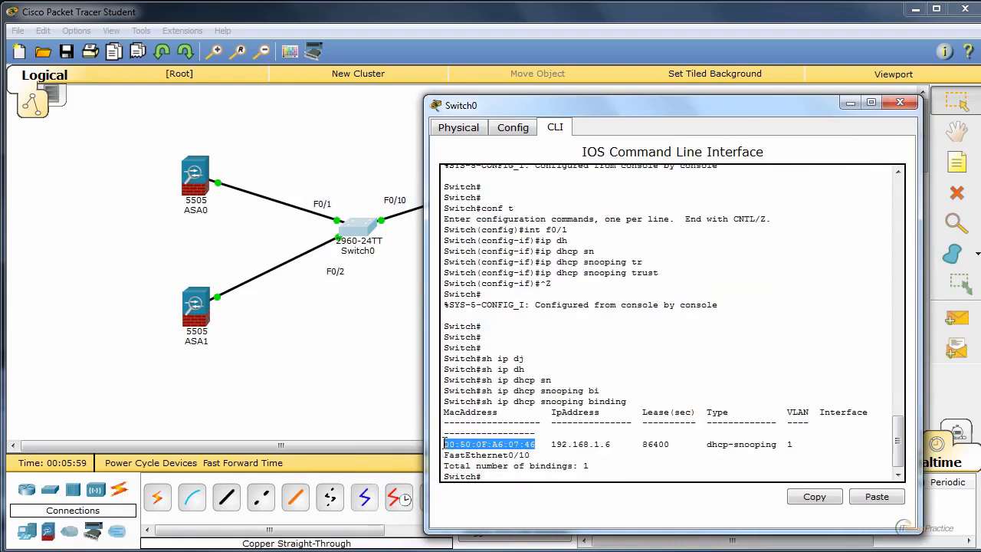
drag(526, 103, 456, 95)
drag(556, 436, 493, 437)
click(486, 436)
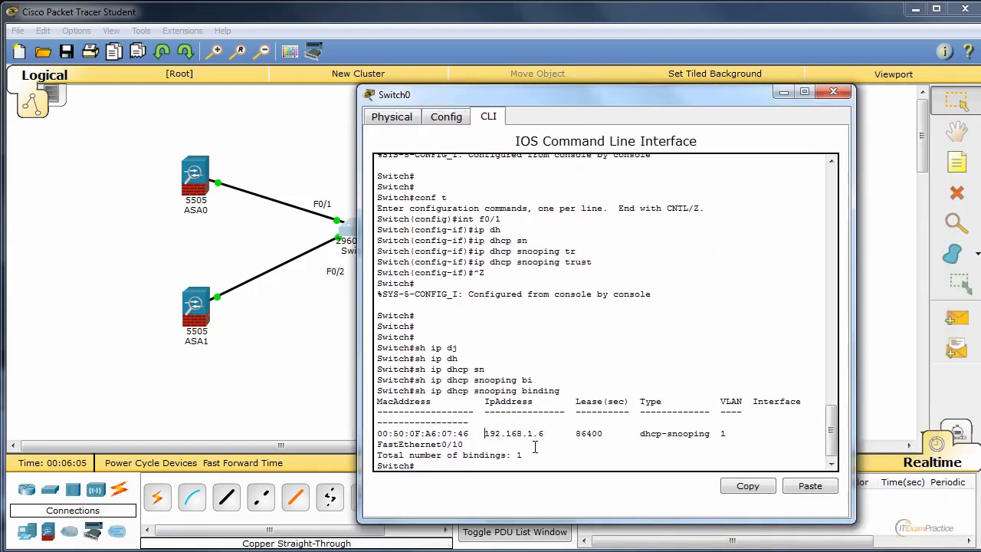
Step: Turn on DHCP snooping event debugging with debug ip dhcp snooping event, and move the Switch0 window clear of PC0
text(debu)
key(Tab)
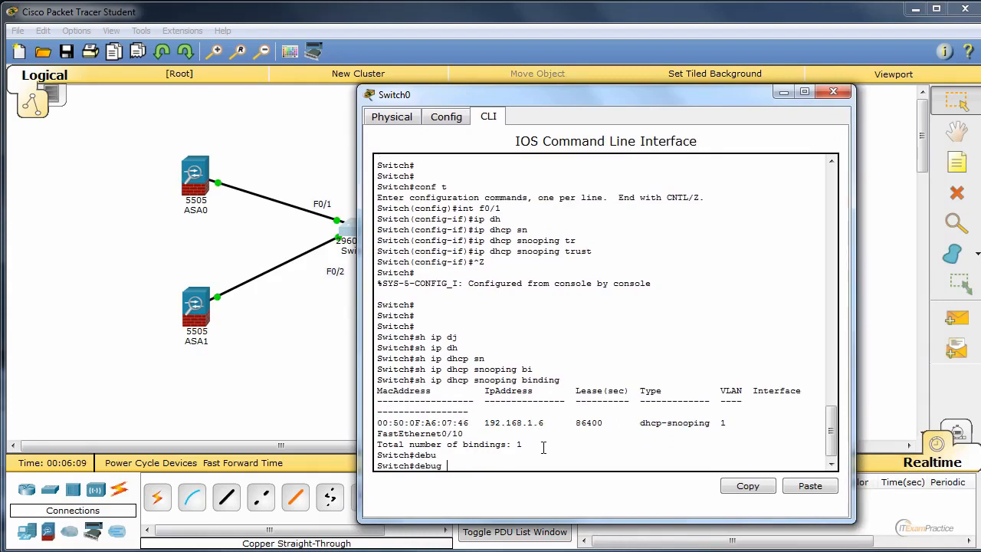
text(dh)
key(Tab)
text(ip d)
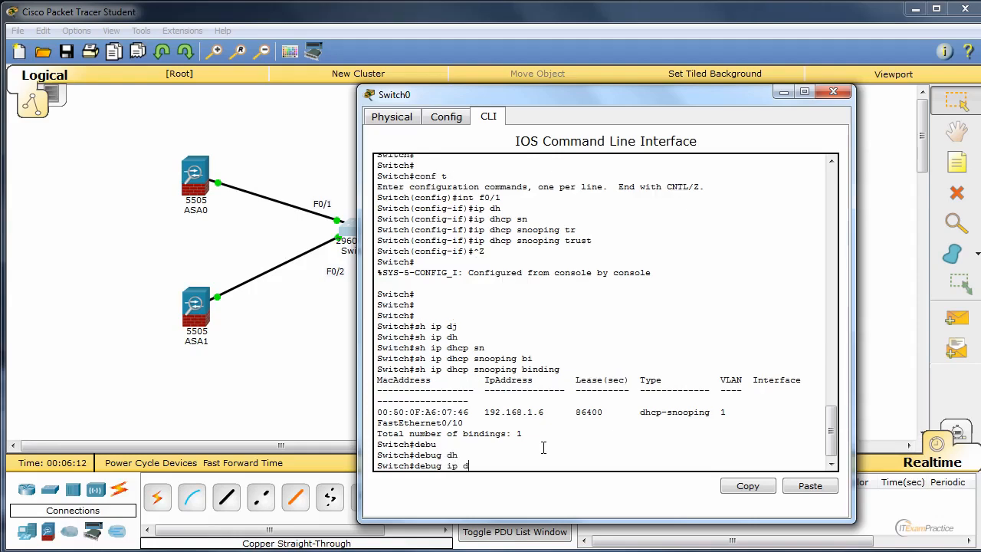
text(h)
key(Tab)
text(sn)
key(Tab)
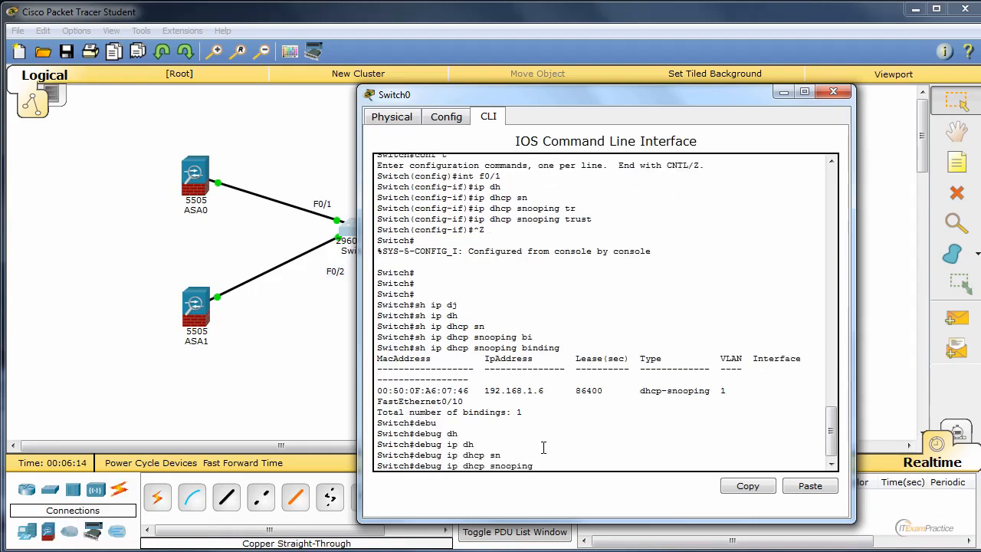
text(?)
text(e)
key(Tab)
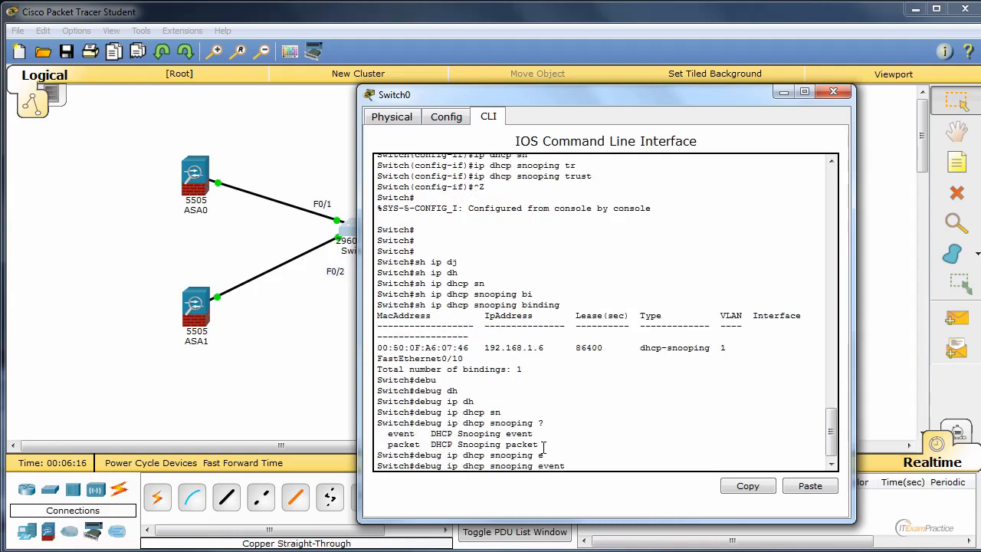
key(Return)
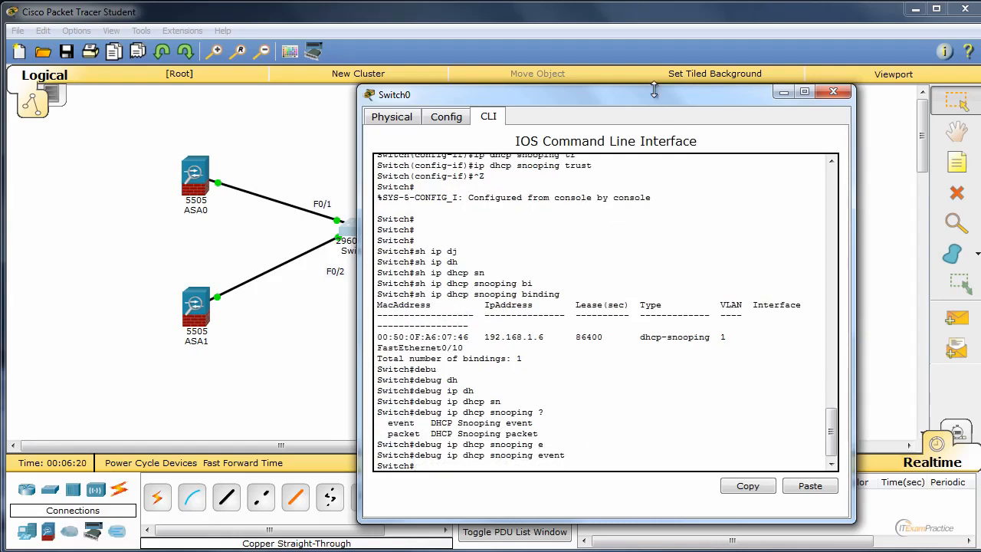
drag(662, 97, 336, 70)
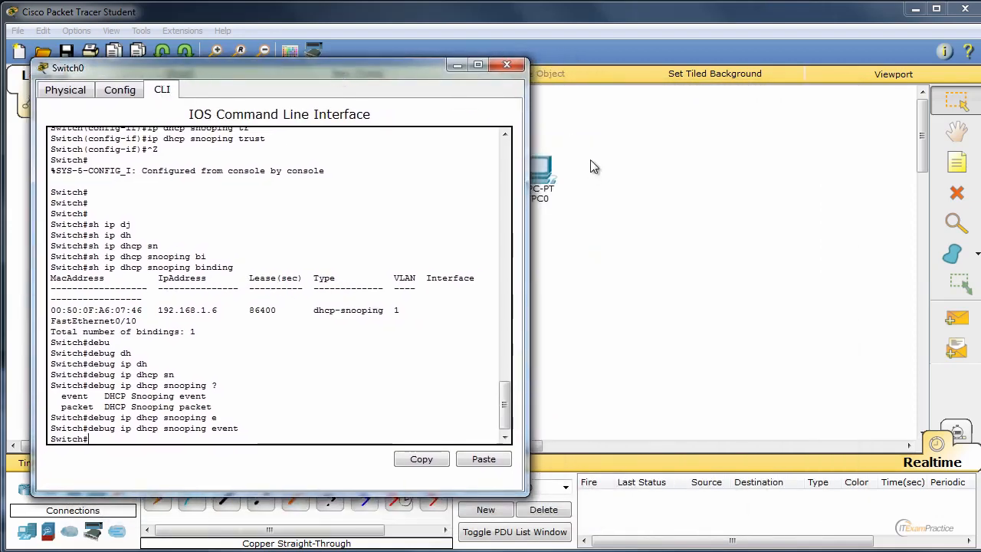
Step: Open PC0's window and place it beside the Switch0 window so that the switch's command line stays in view
click(538, 175)
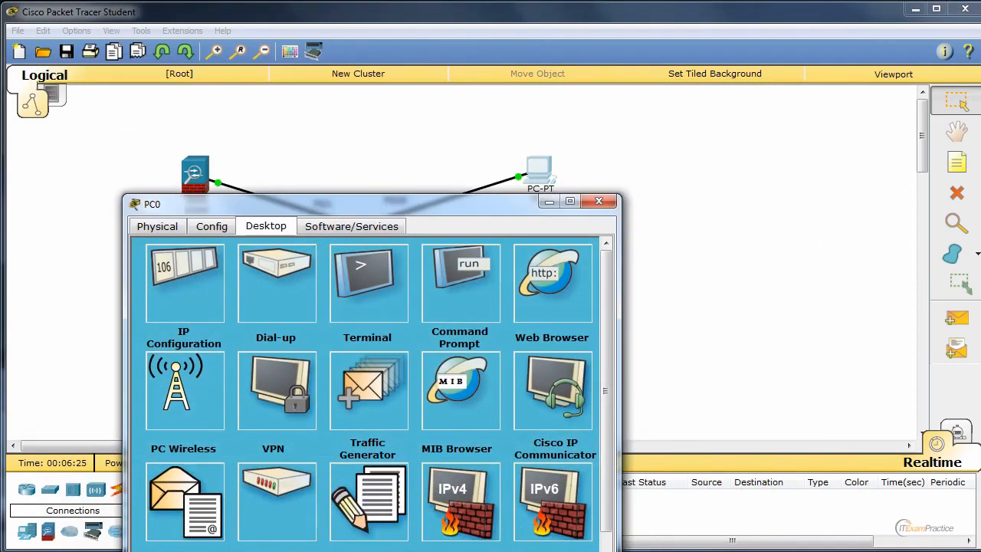
key(alt+Tab)
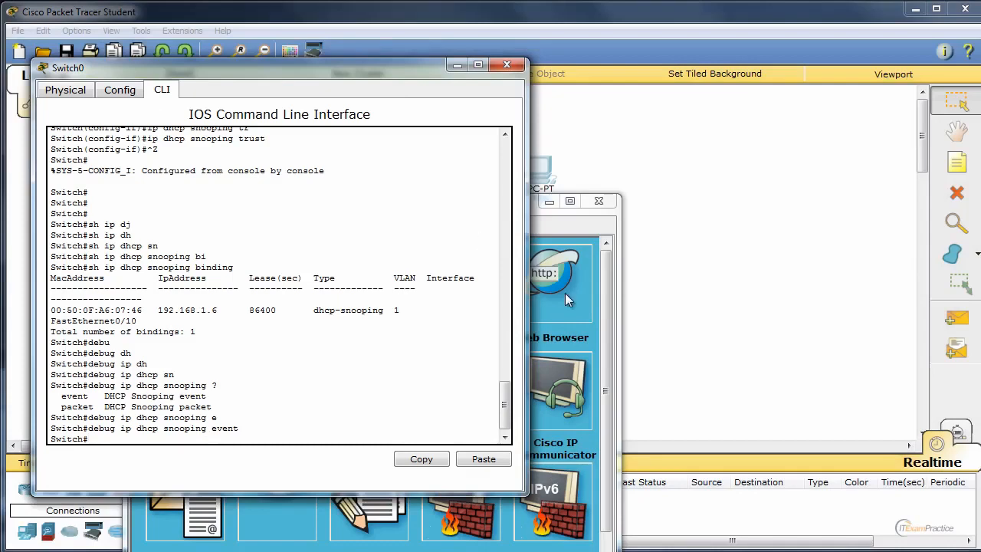
click(585, 232)
drag(469, 204, 792, 68)
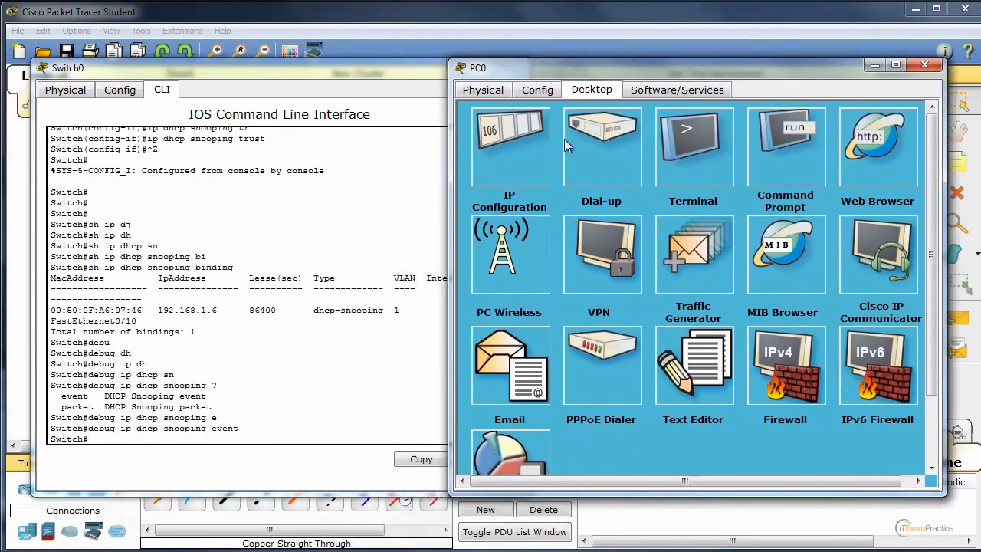
Step: In PC0's IP configuration, change from DHCP to Static and back to DHCP, and check the event message on Switch0
click(508, 143)
click(619, 156)
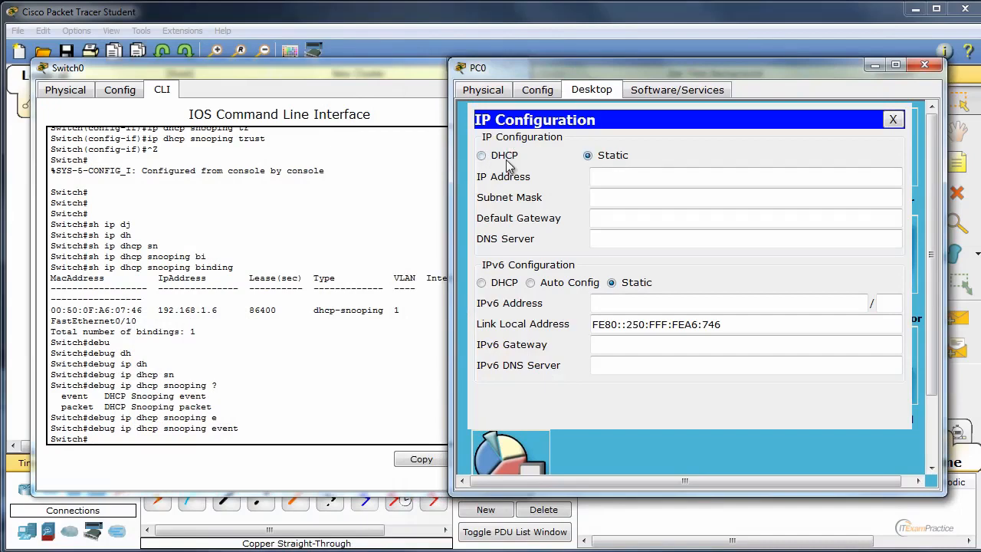
click(506, 157)
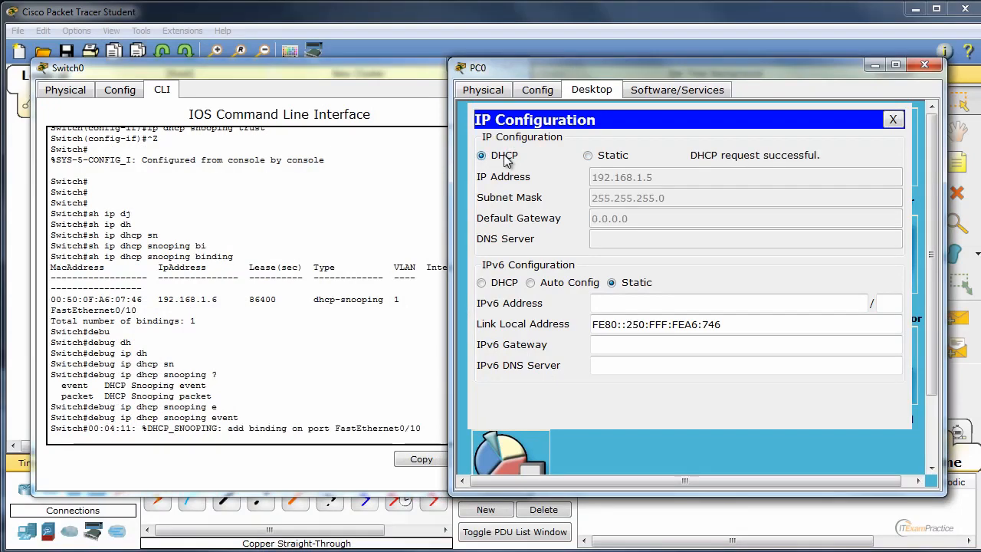
drag(404, 427, 200, 428)
Step: Turn on DHCP snooping packet debugging on Switch0 with debug ip dhcp snooping packet
click(195, 399)
key(Return)
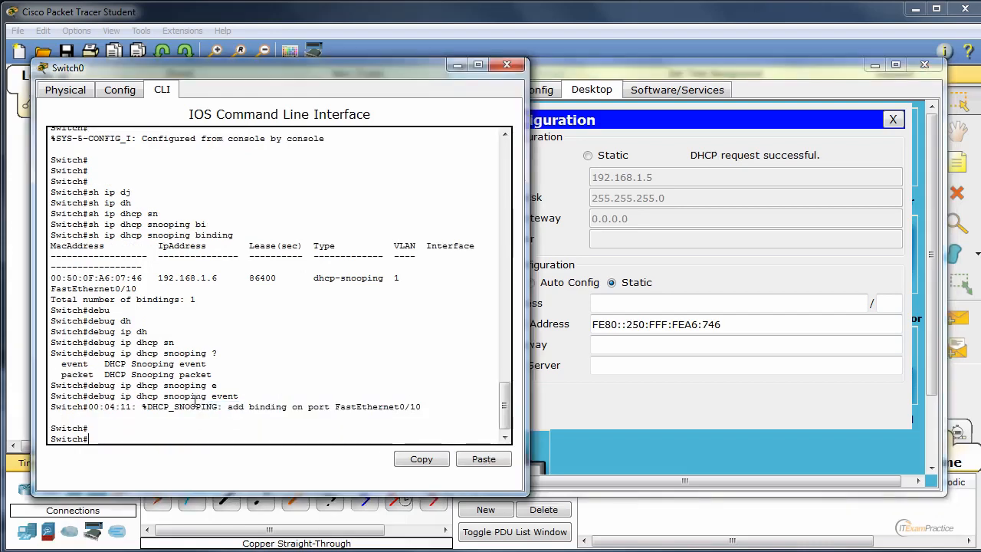
key(Up)
key(BackSpace)
key(BackSpace)
key(BackSpace)
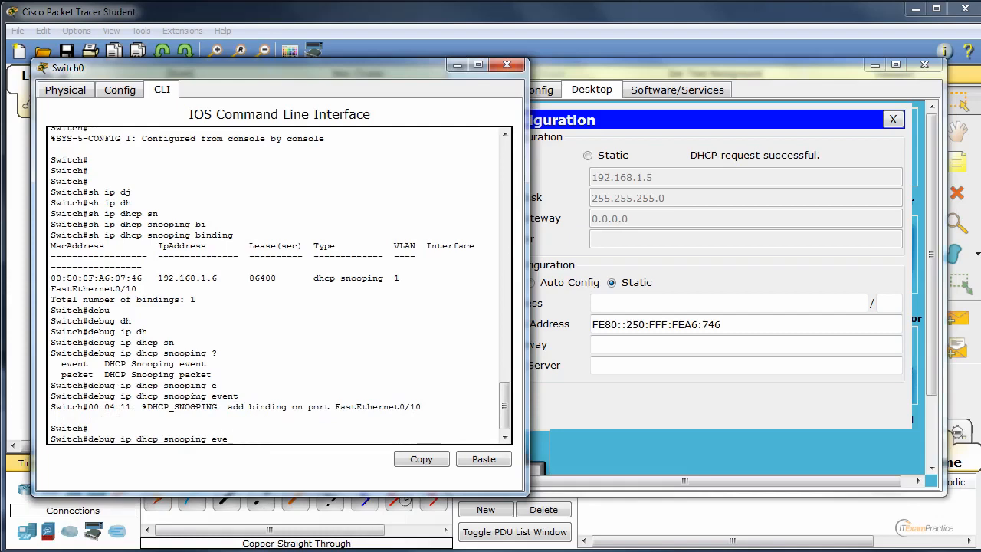
text(pac)
key(Tab)
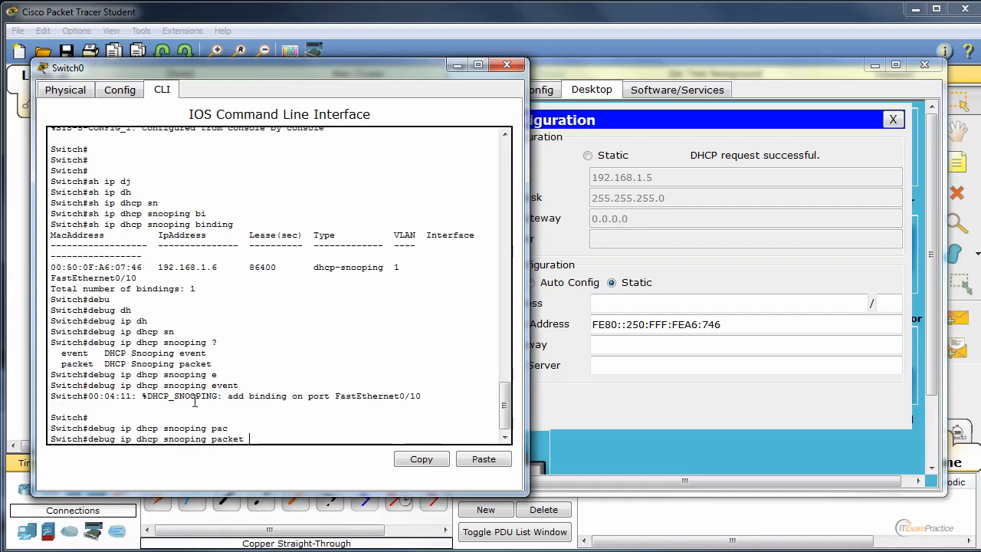
key(Return)
Step: Request PC0's address again by changing to Static and back to DHCP, and examine the DHCP packet types in Switch0's debug output
click(619, 152)
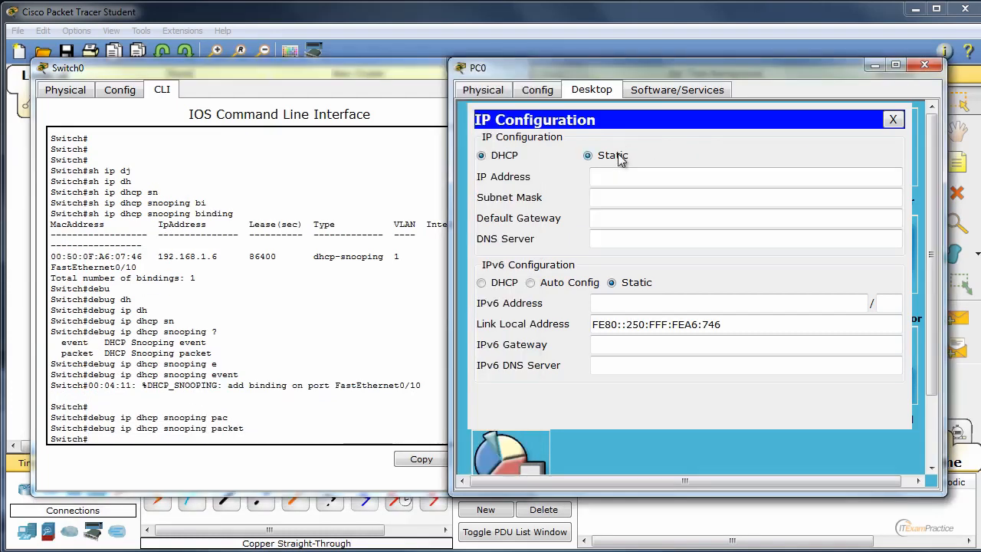
click(481, 155)
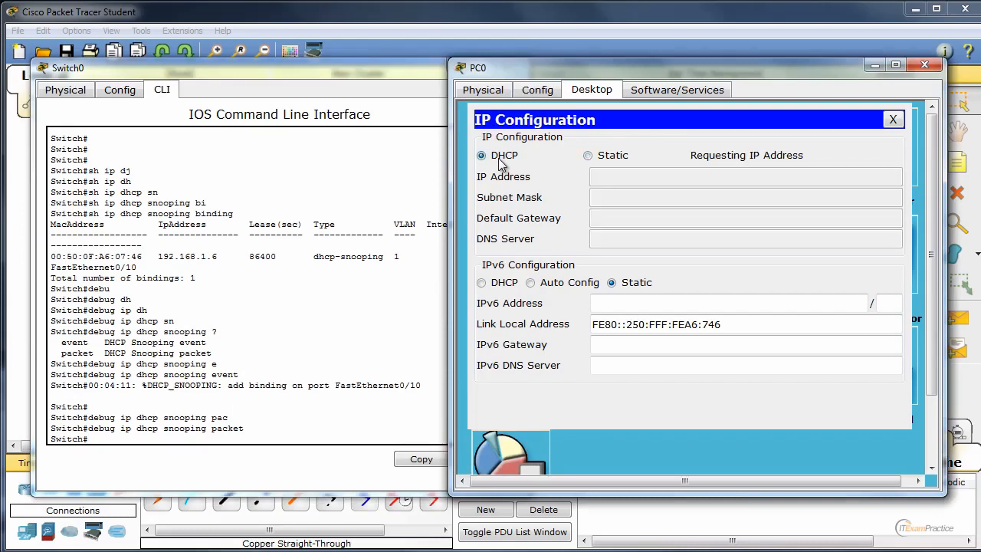
click(320, 265)
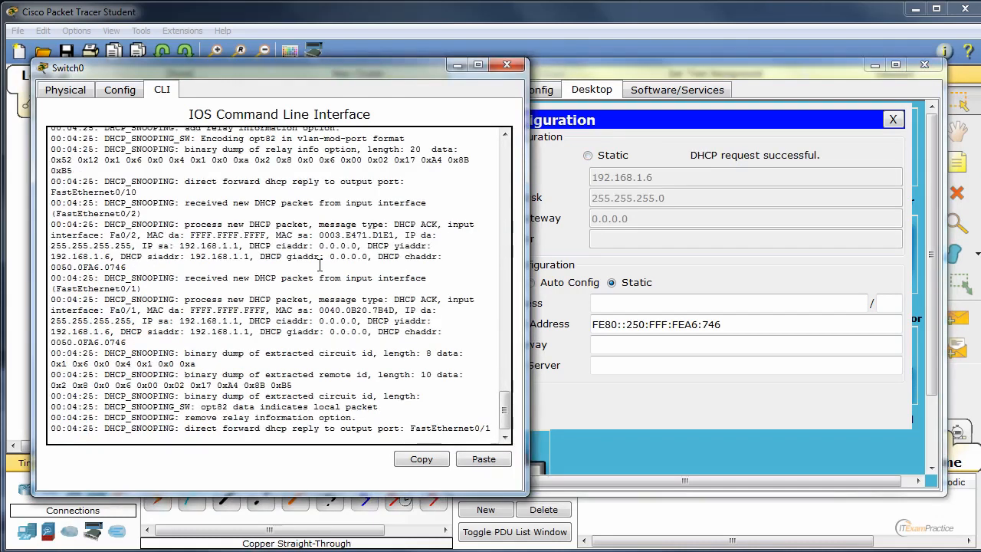
scroll(183, 165, up, 5)
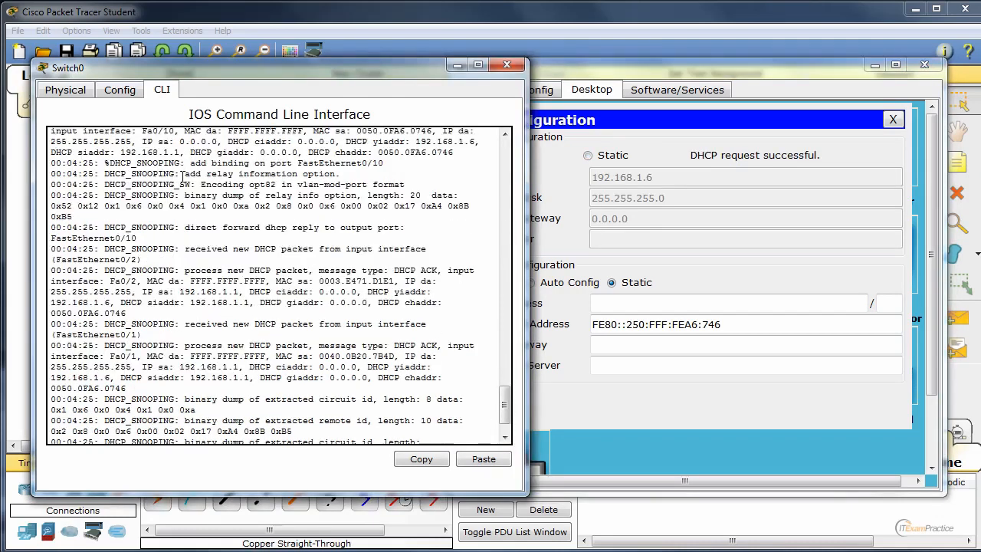
drag(171, 156, 393, 243)
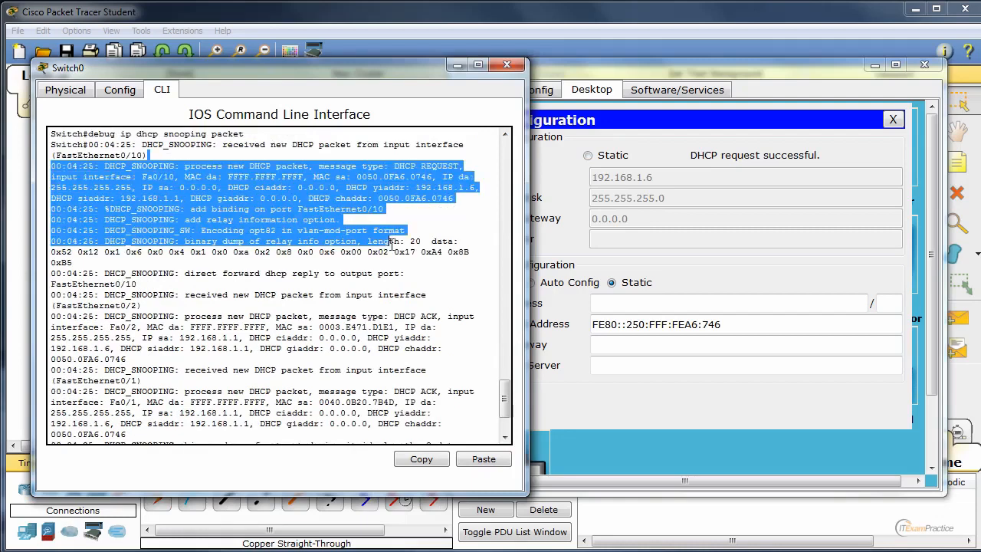
click(311, 295)
drag(394, 165, 463, 166)
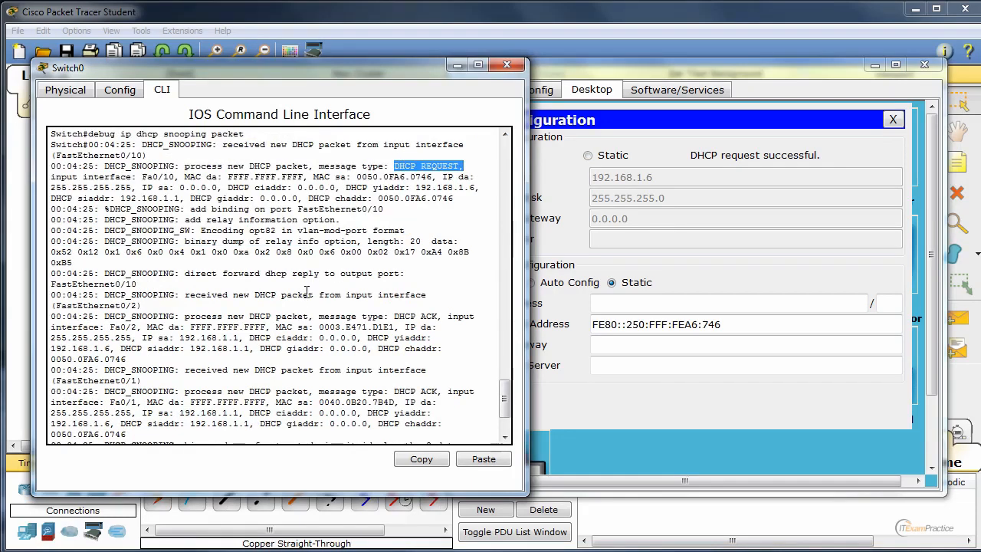
drag(393, 165, 464, 165)
drag(238, 316, 297, 316)
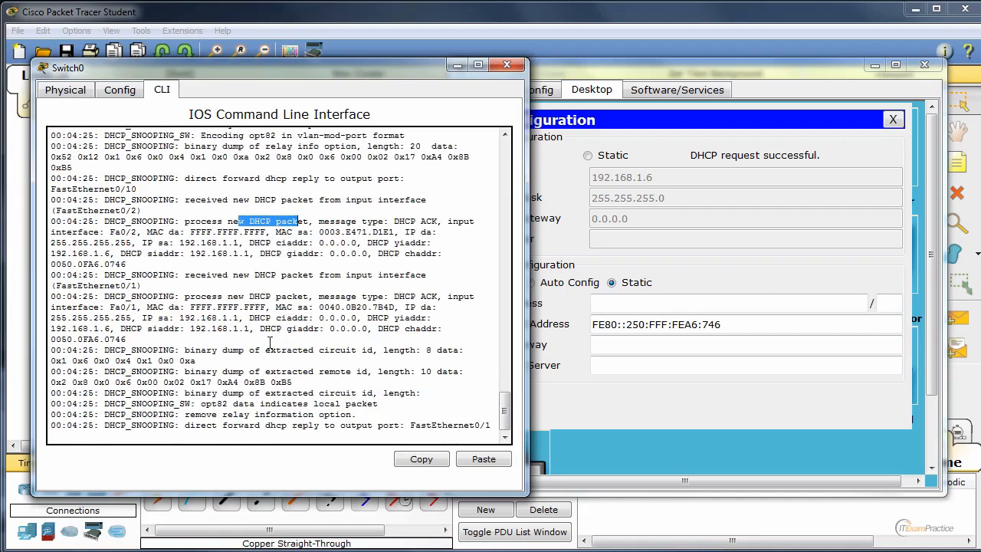
Step: Run sh ip dhcp binding on Switch0 twice to check its DHCP bindings
key(Return)
key(Return)
key(Return)
text(sh ip dh)
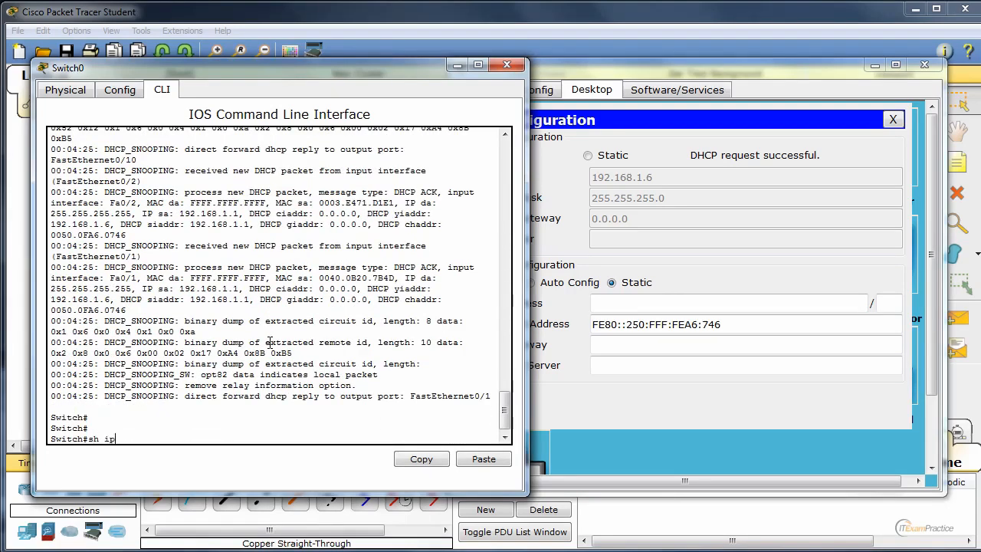
key(Tab)
text(bi)
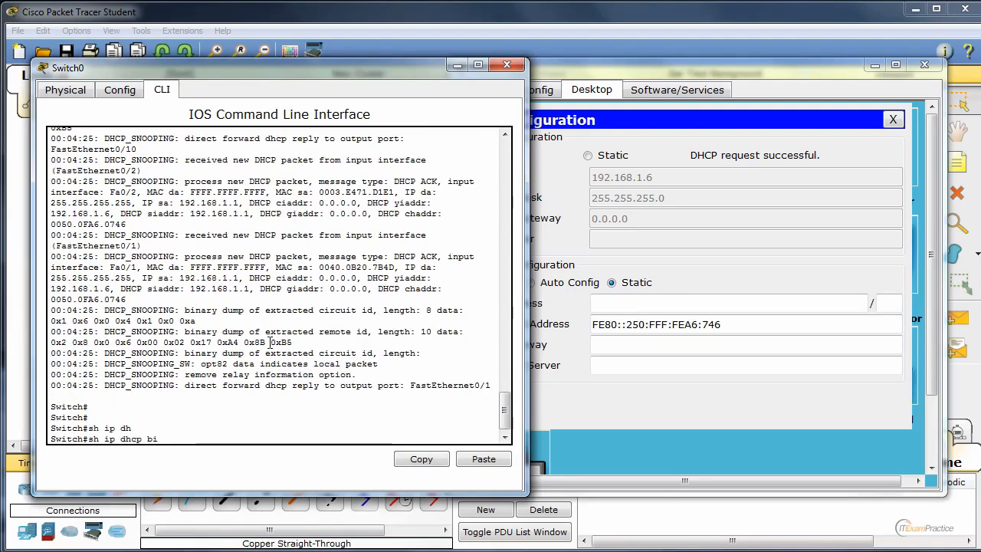
key(Tab)
key(Return)
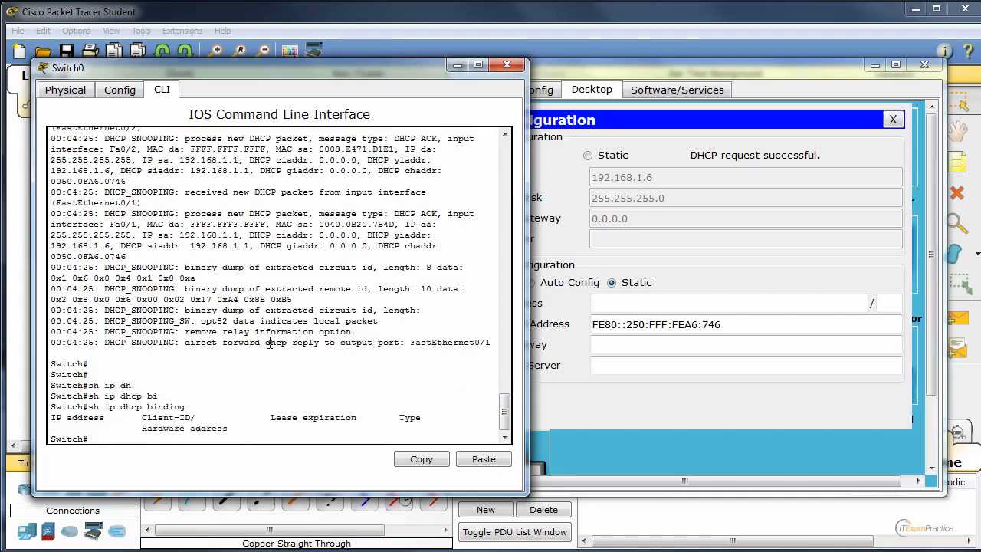
key(Return)
key(Return)
key(Up)
key(Return)
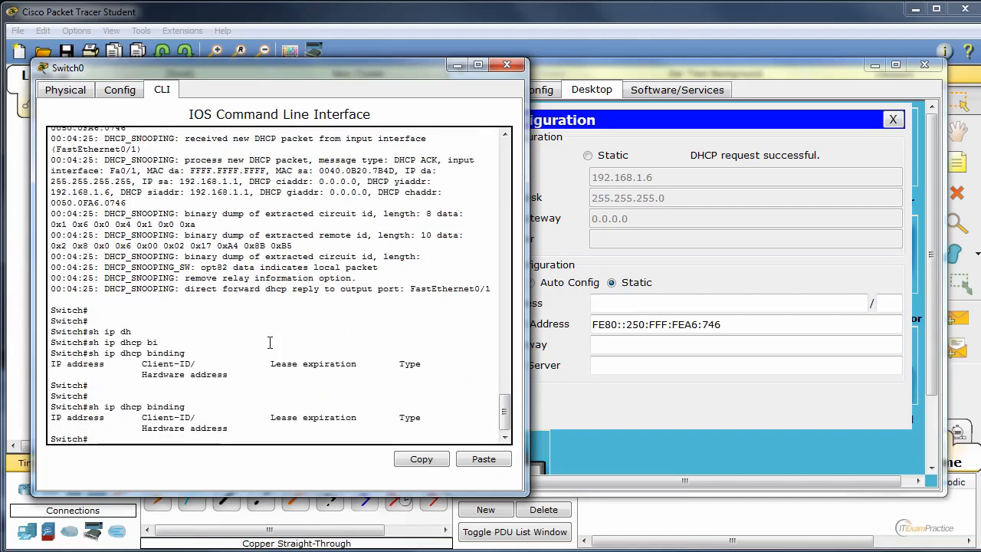
Step: Display the DHCP snooping binding table on Switch0 with sh ip dhcp snooping binding
key(Return)
key(Return)
key(Up)
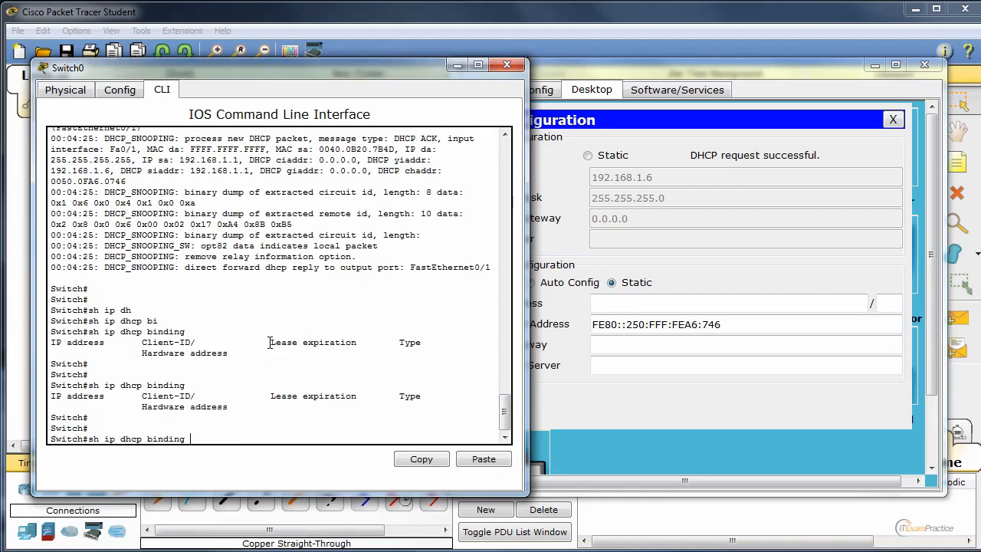
key(BackSpace)
key(BackSpace)
key(BackSpace)
key(BackSpace)
key(BackSpace)
key(BackSpace)
key(BackSpace)
text(sn)
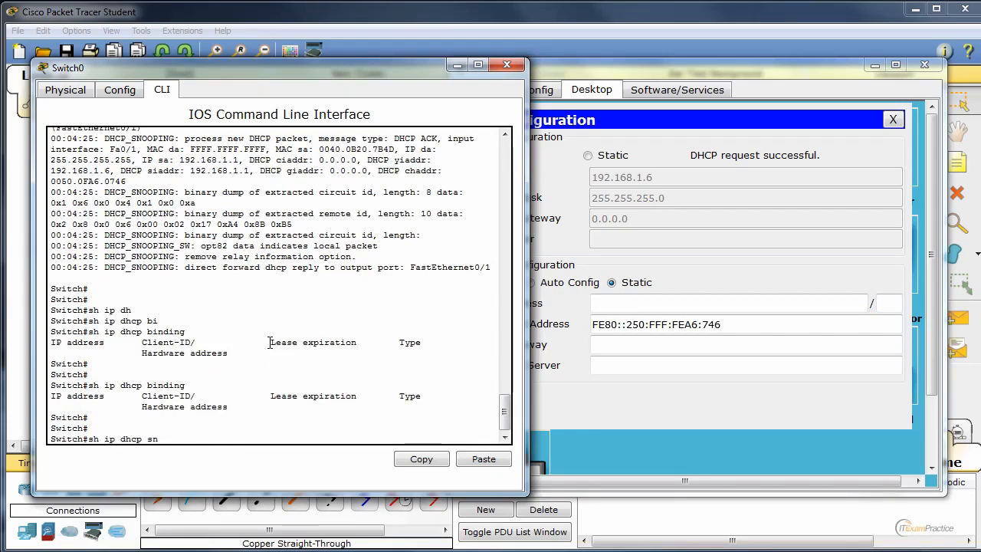
key(Tab)
text(bi)
key(Tab)
key(Return)
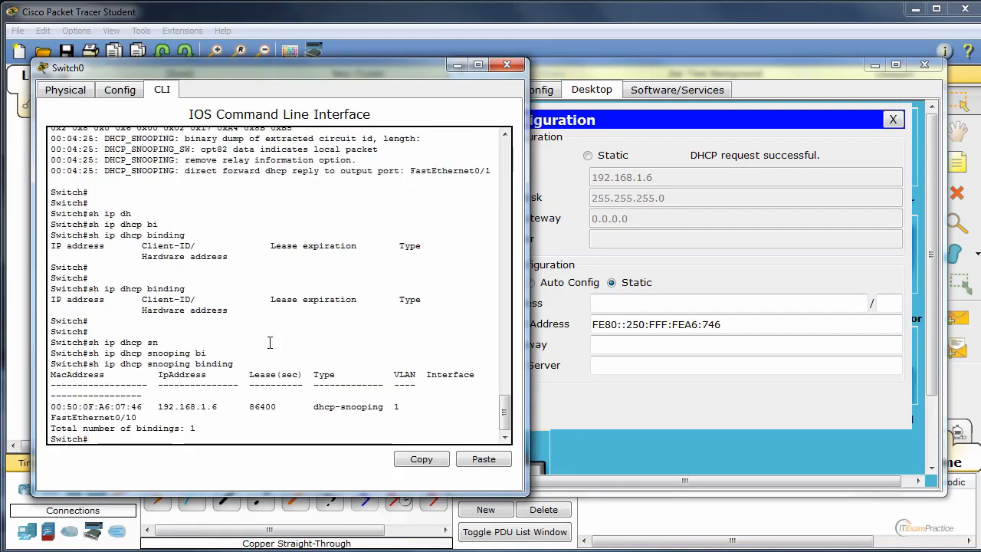
Step: Examine the snooping binding entry and the total number of bindings, and close the Switch0 window
drag(61, 406, 412, 411)
drag(218, 429, 72, 428)
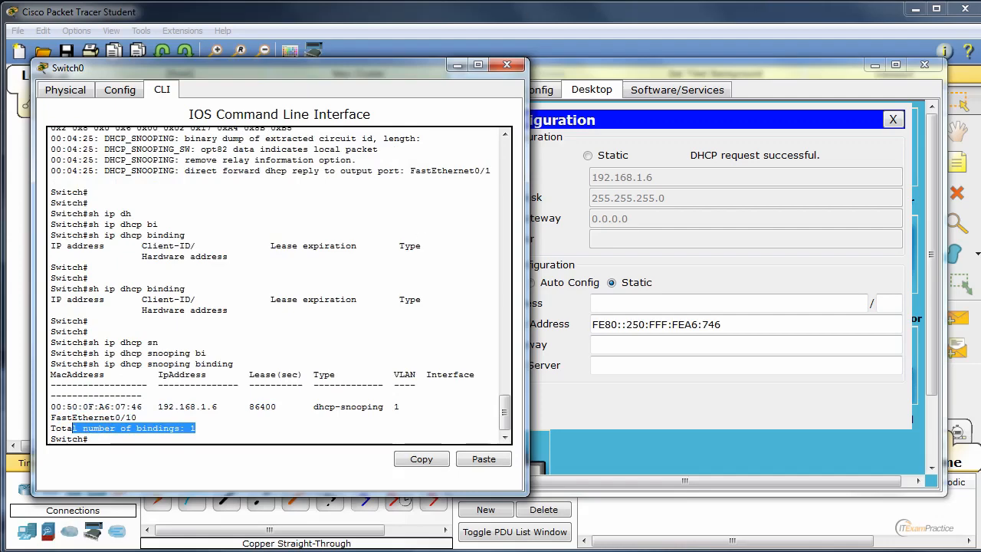
click(506, 65)
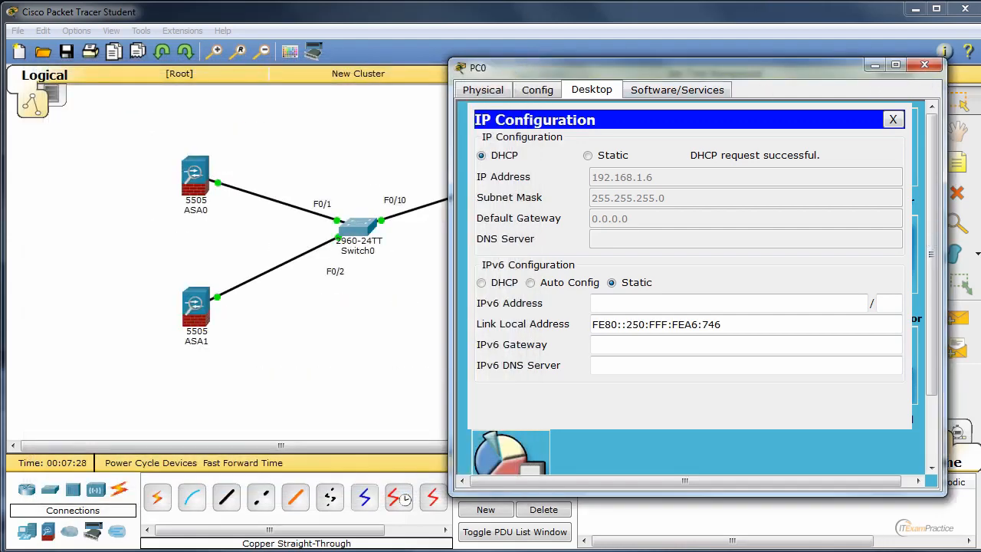